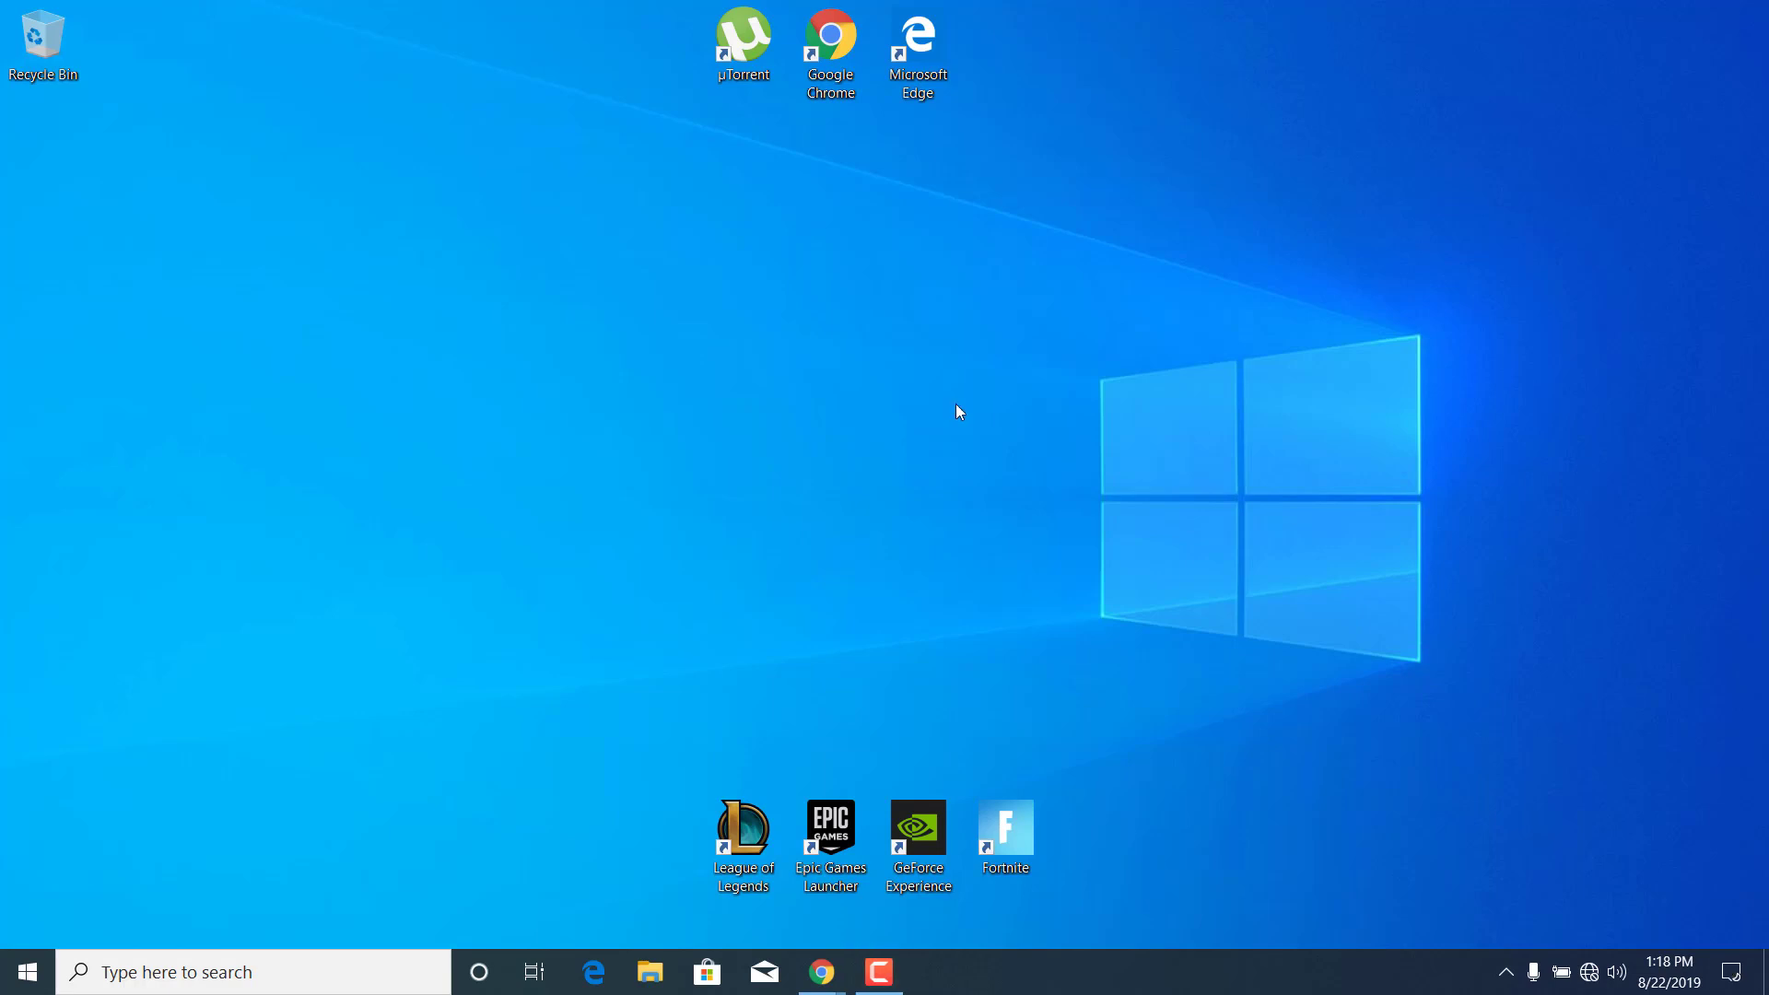
# Look over the AMD and Intel driver tabs, then download the GeForce Experience installer
pyautogui.hotkey('alt', 'Tab')
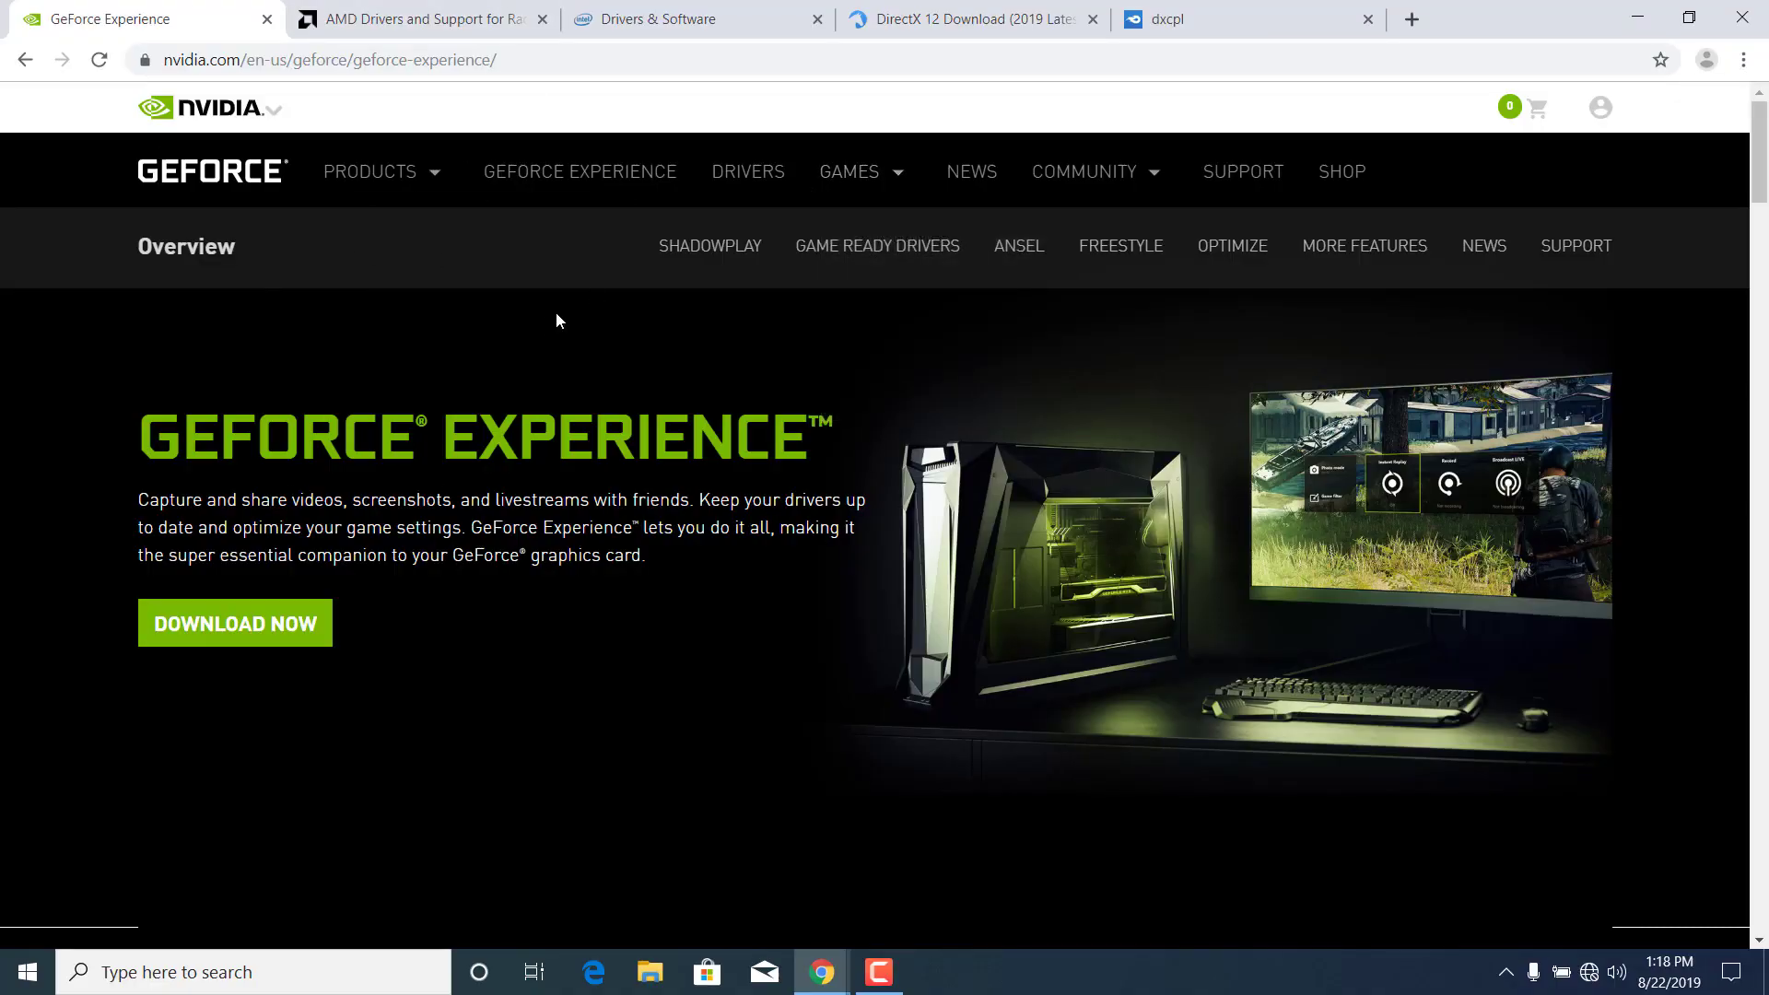
pyautogui.click(405, 11)
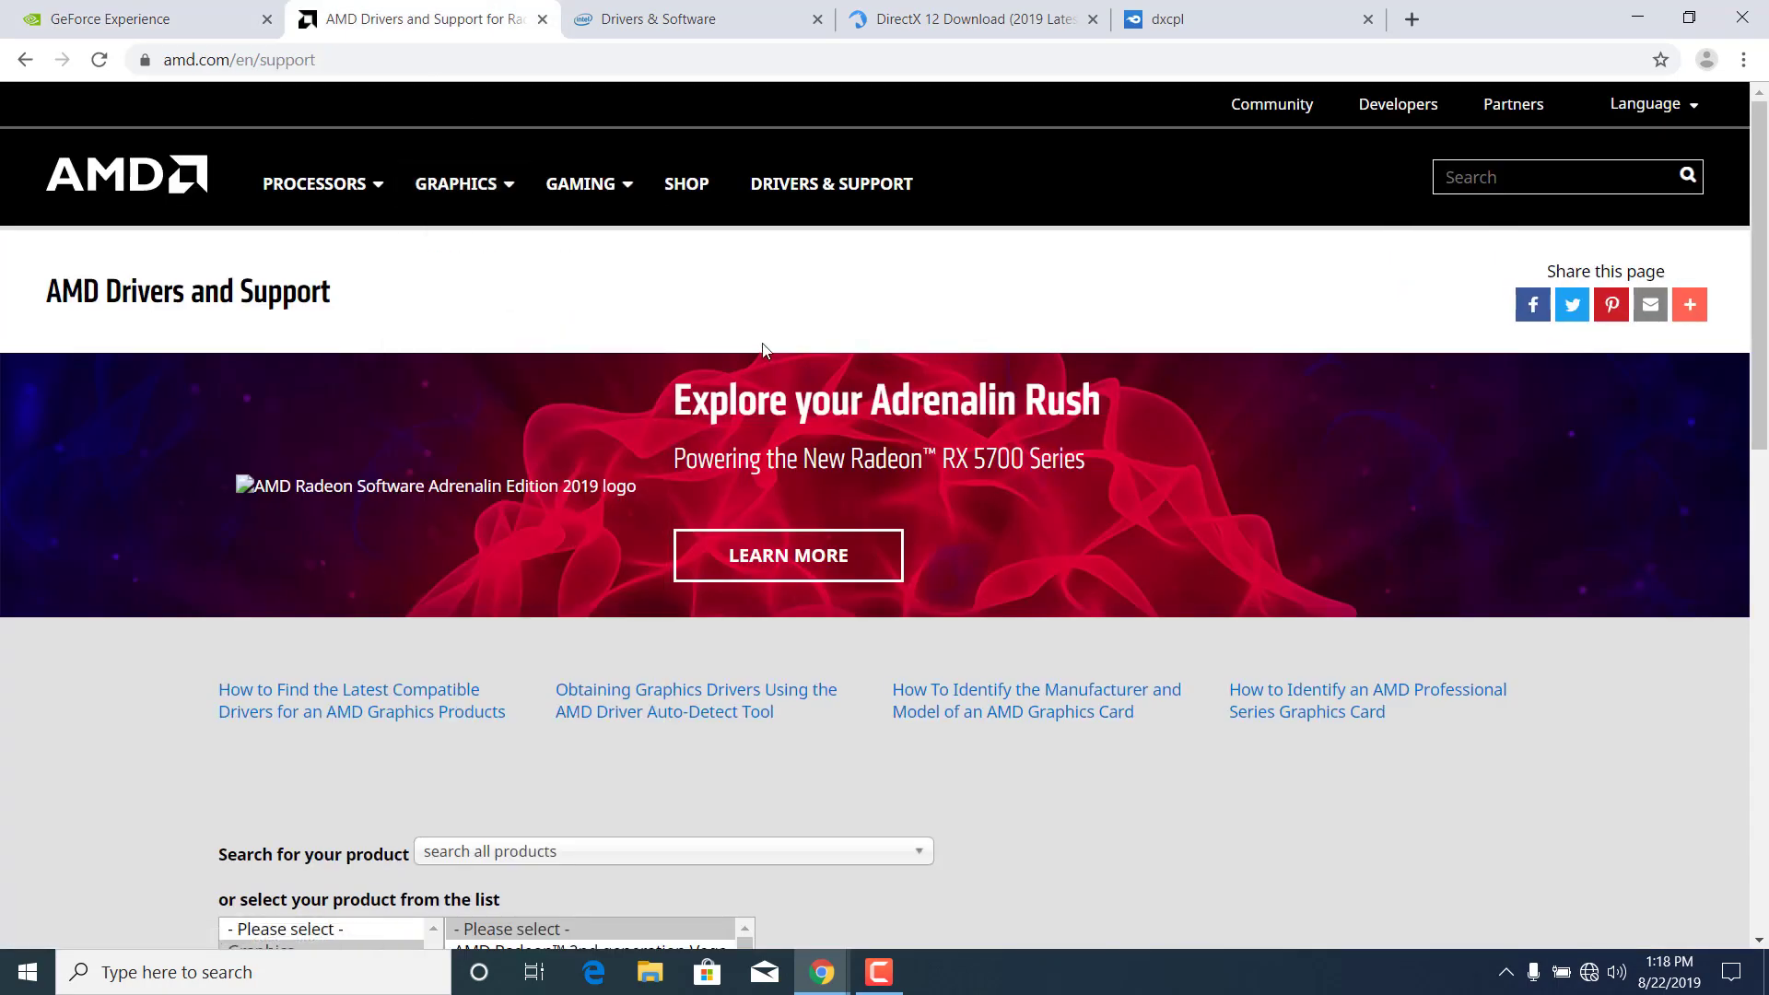
pyautogui.click(658, 20)
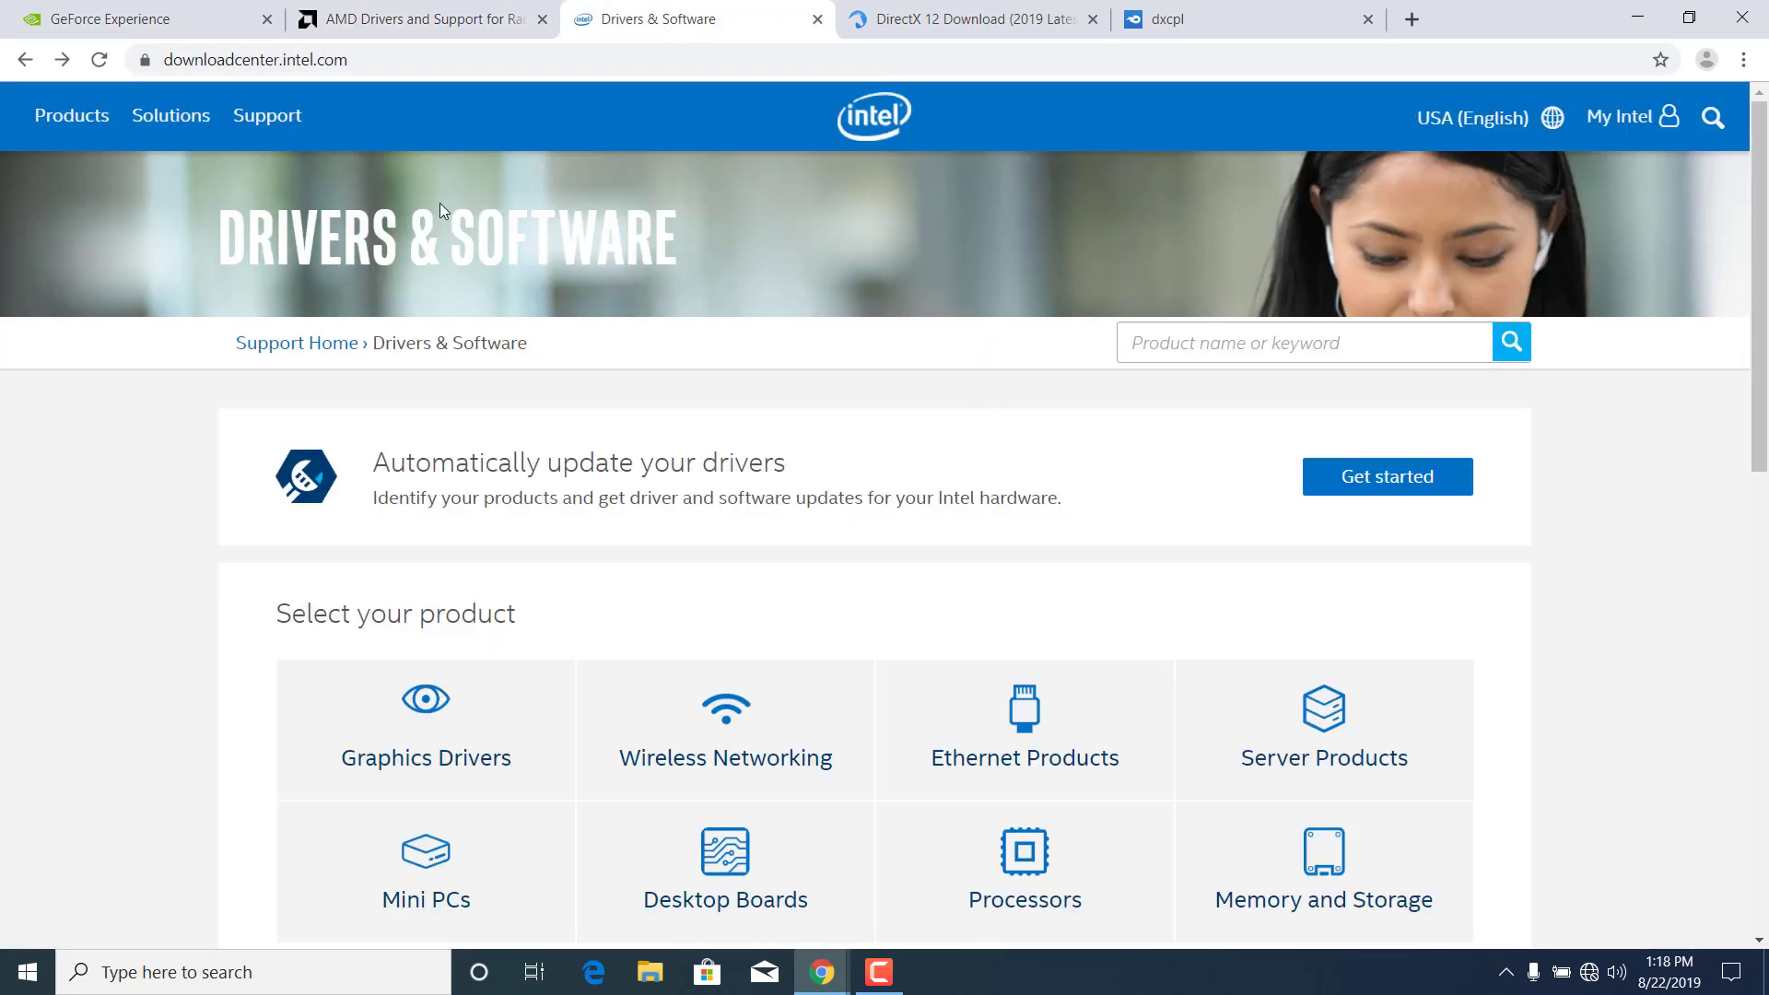
pyautogui.click(199, 21)
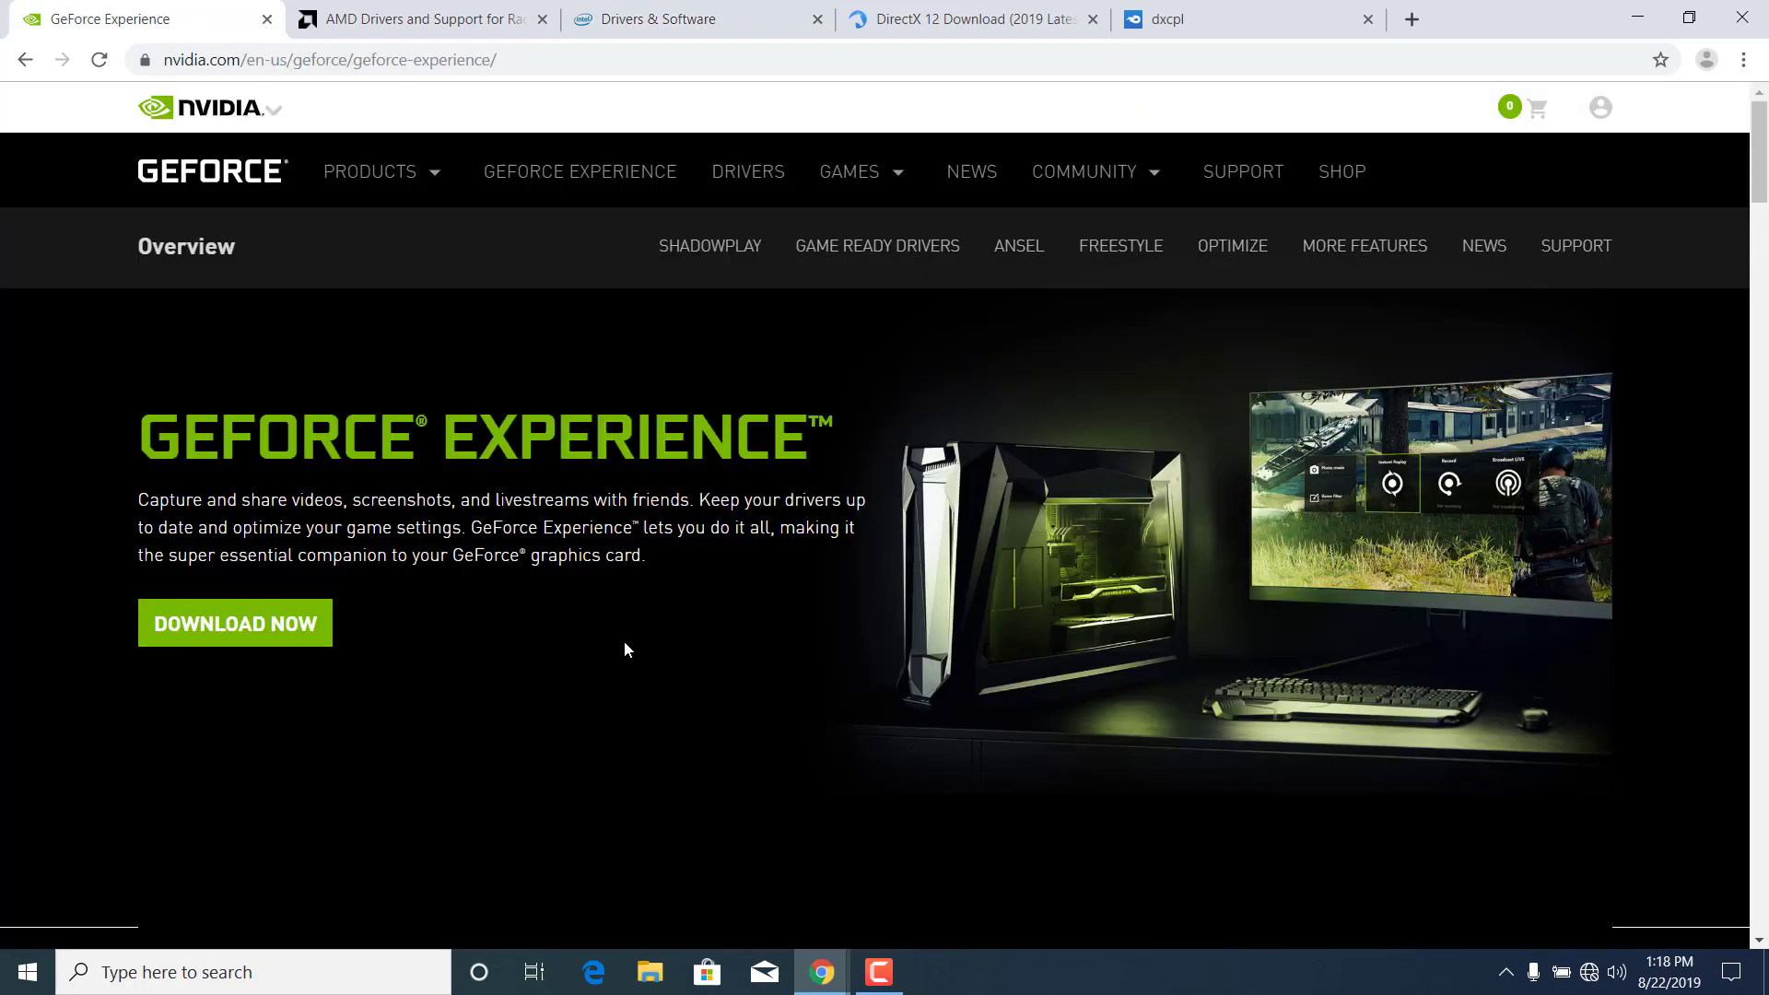
pyautogui.scroll(-1, 569, 597)
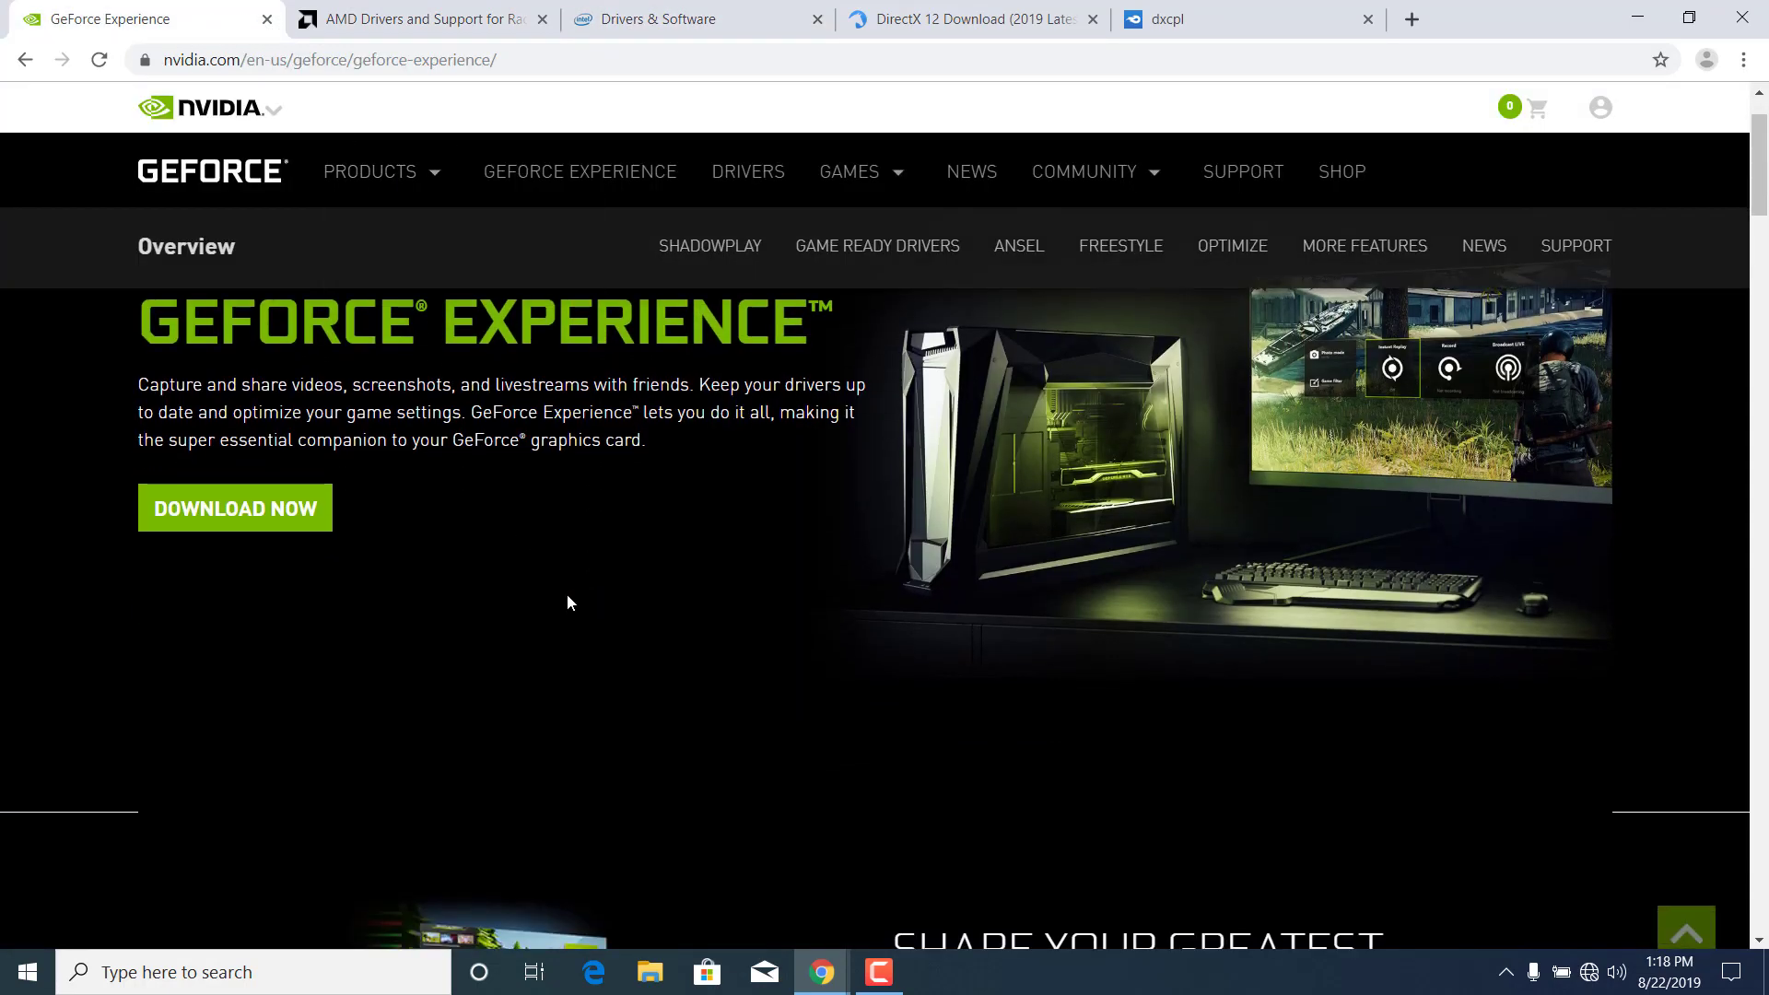
pyautogui.click(291, 505)
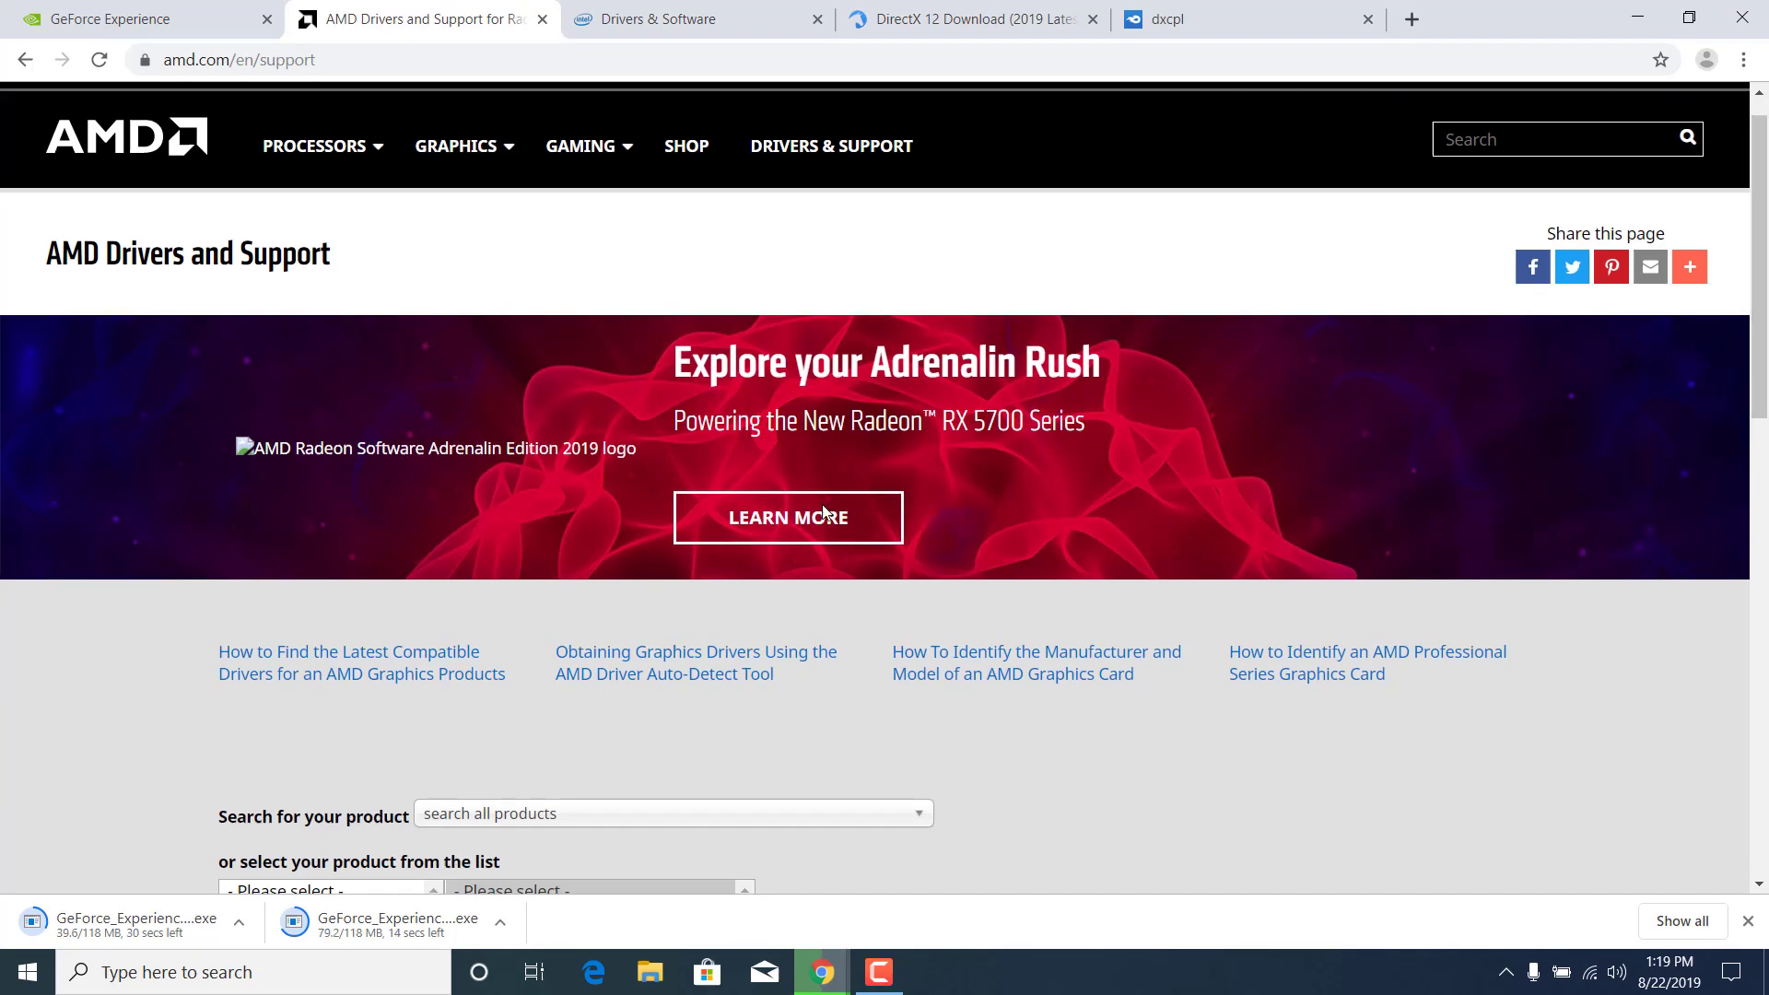
# Scroll the AMD support page, then open Intel's Driver & Support Assistant via Get started
pyautogui.scroll(-5, 823, 514)
pyautogui.scroll(-3, 671, 443)
pyautogui.scroll(-6, 672, 442)
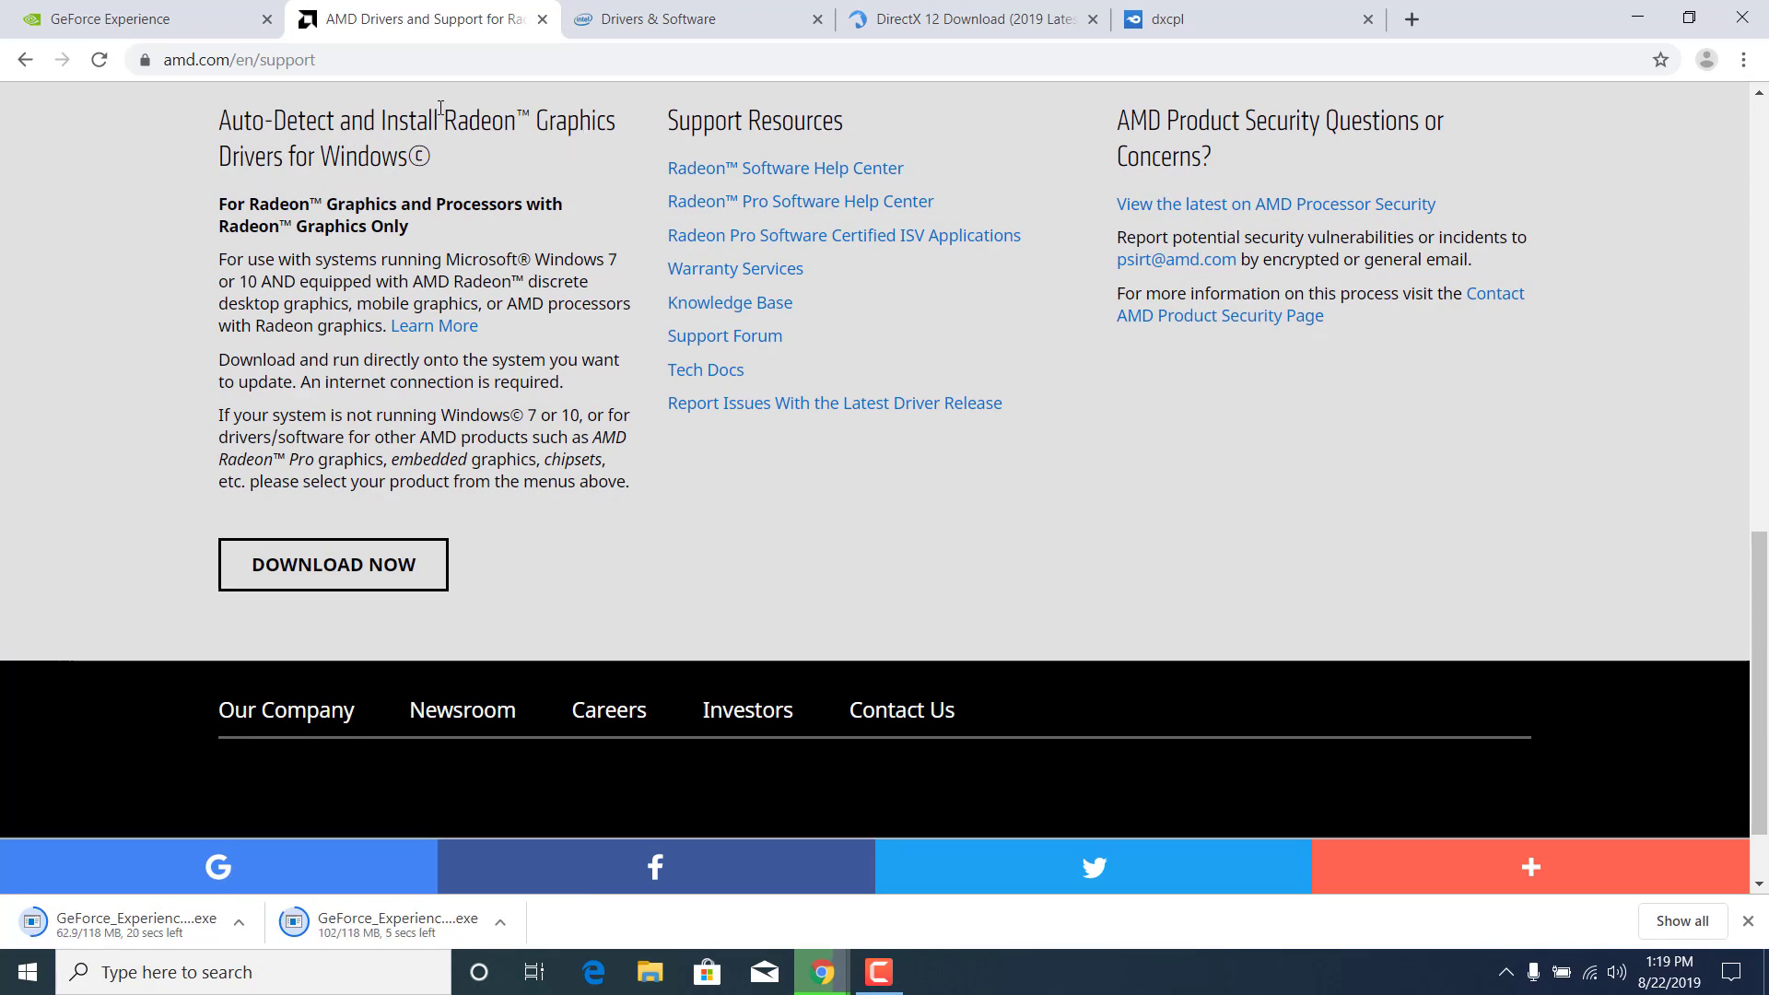
pyautogui.click(643, 11)
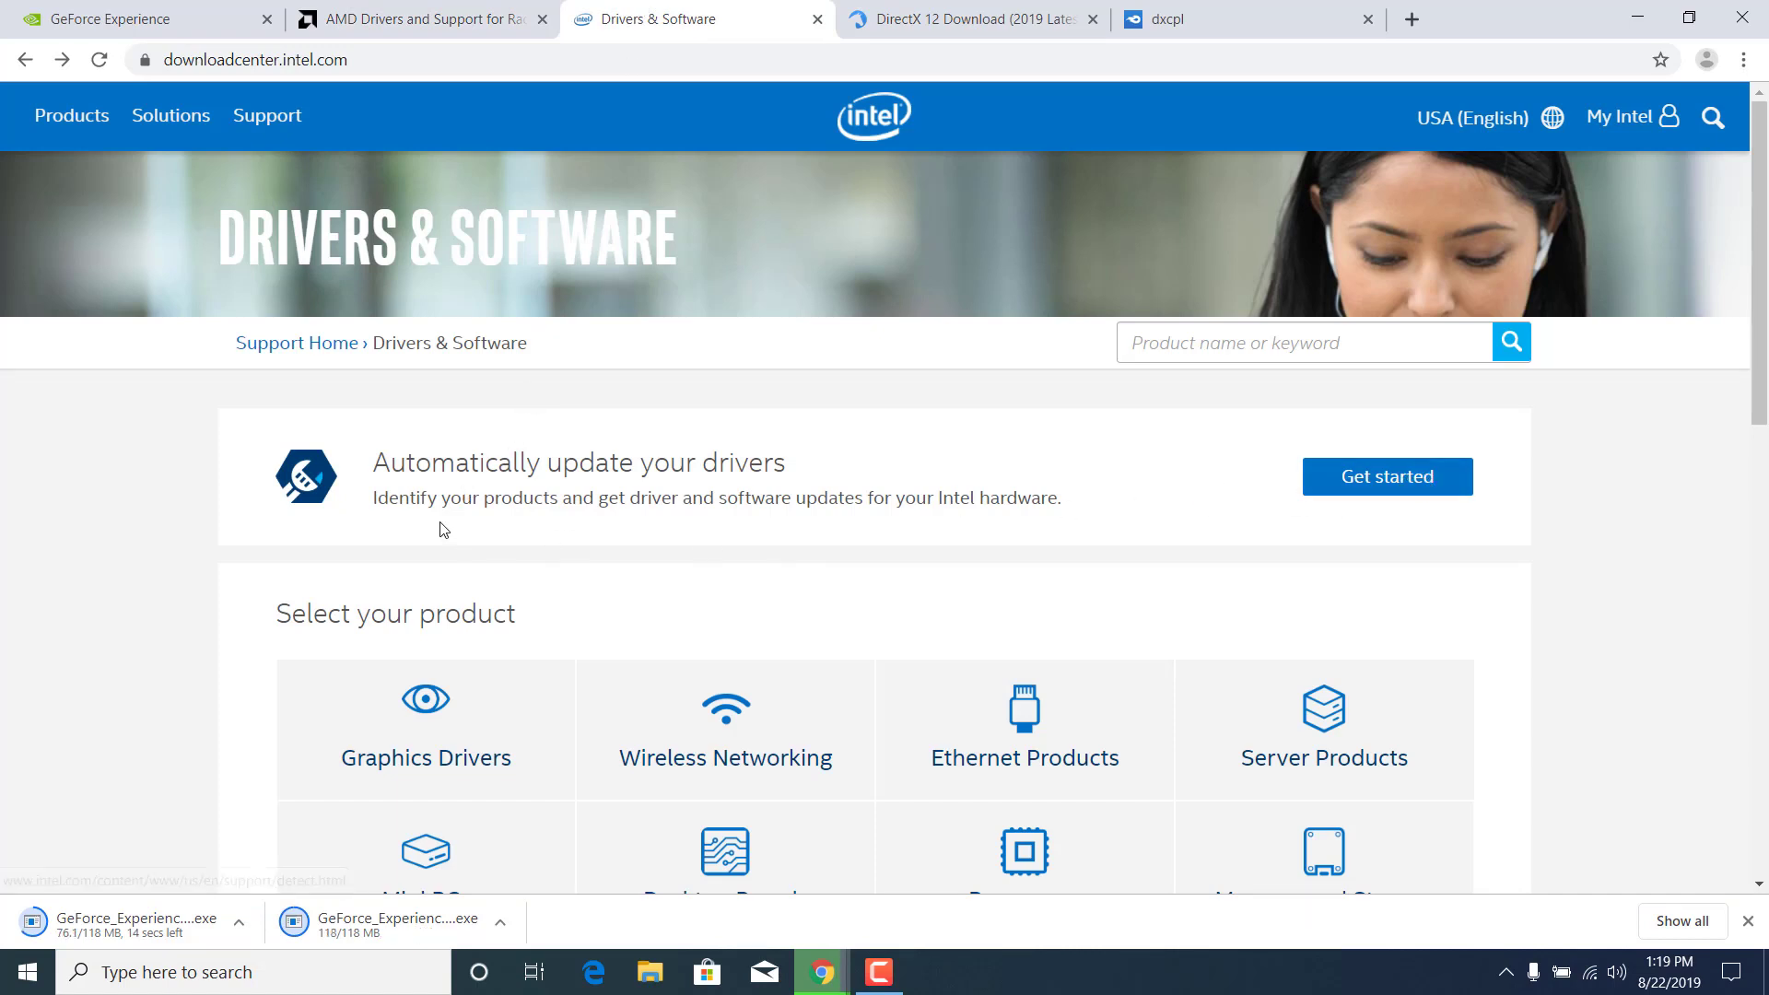
pyautogui.click(1370, 474)
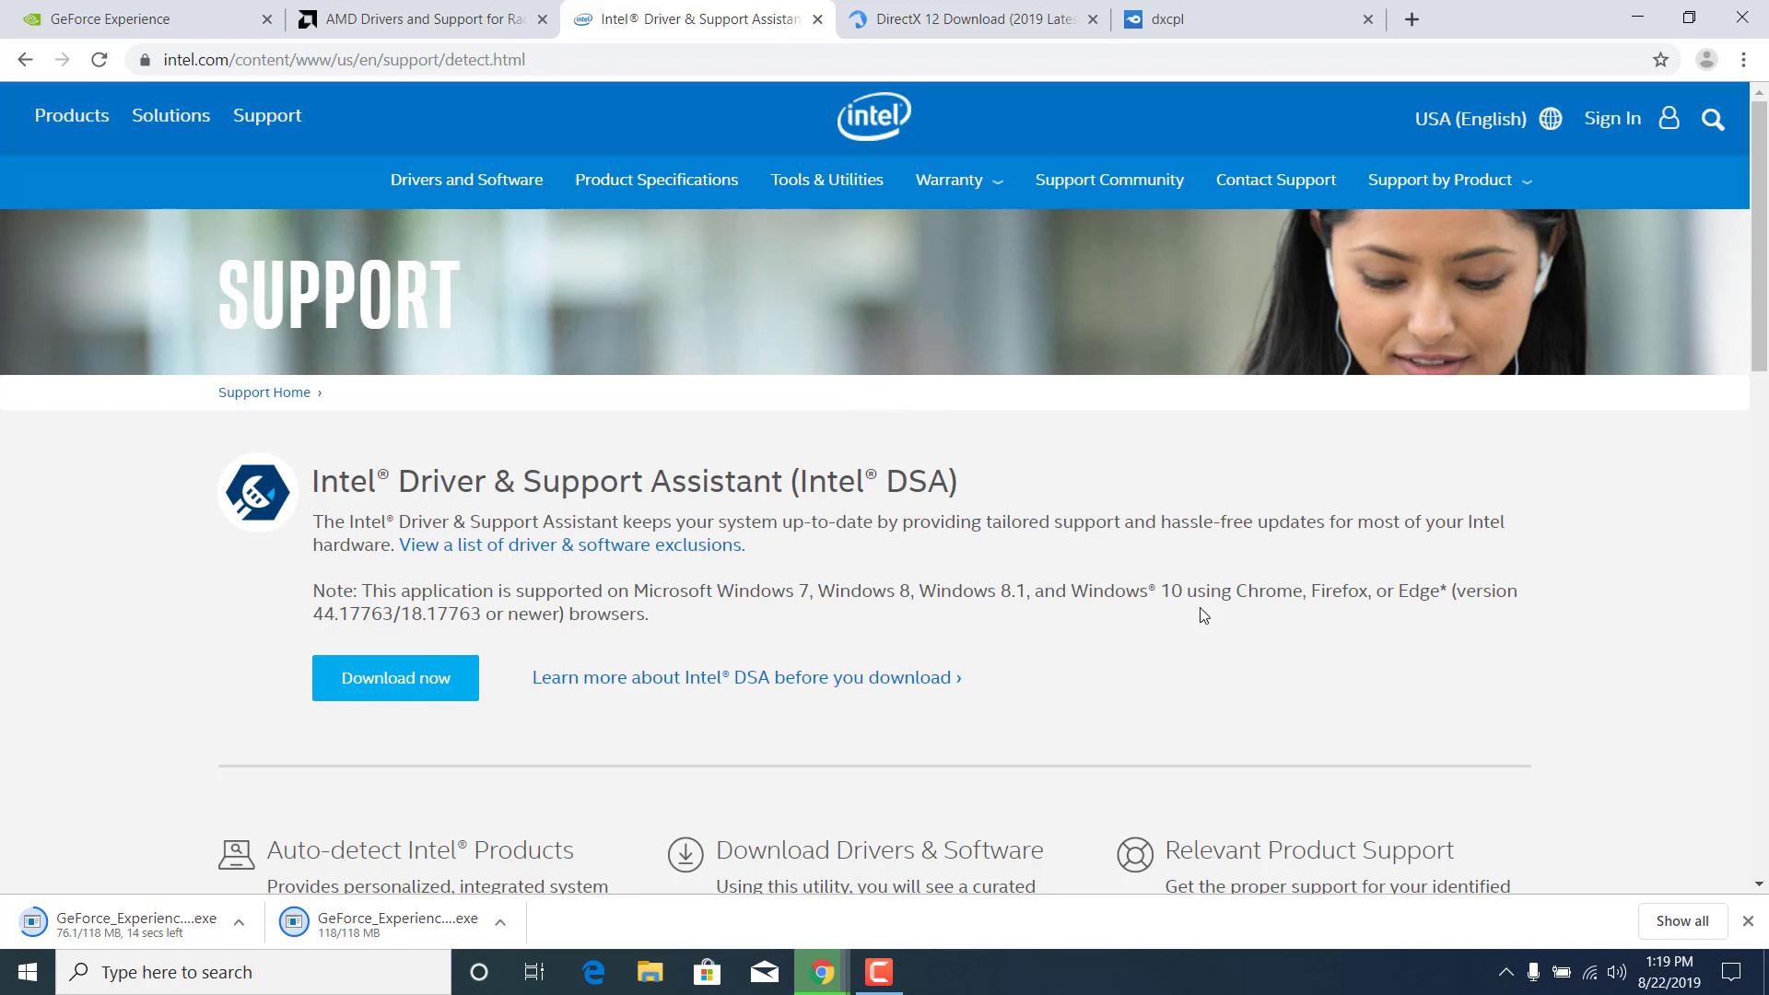
# Download dxwebsetup (2).exe from FileHorse's DirectX 12 page using the 'click here' link
pyautogui.click(975, 20)
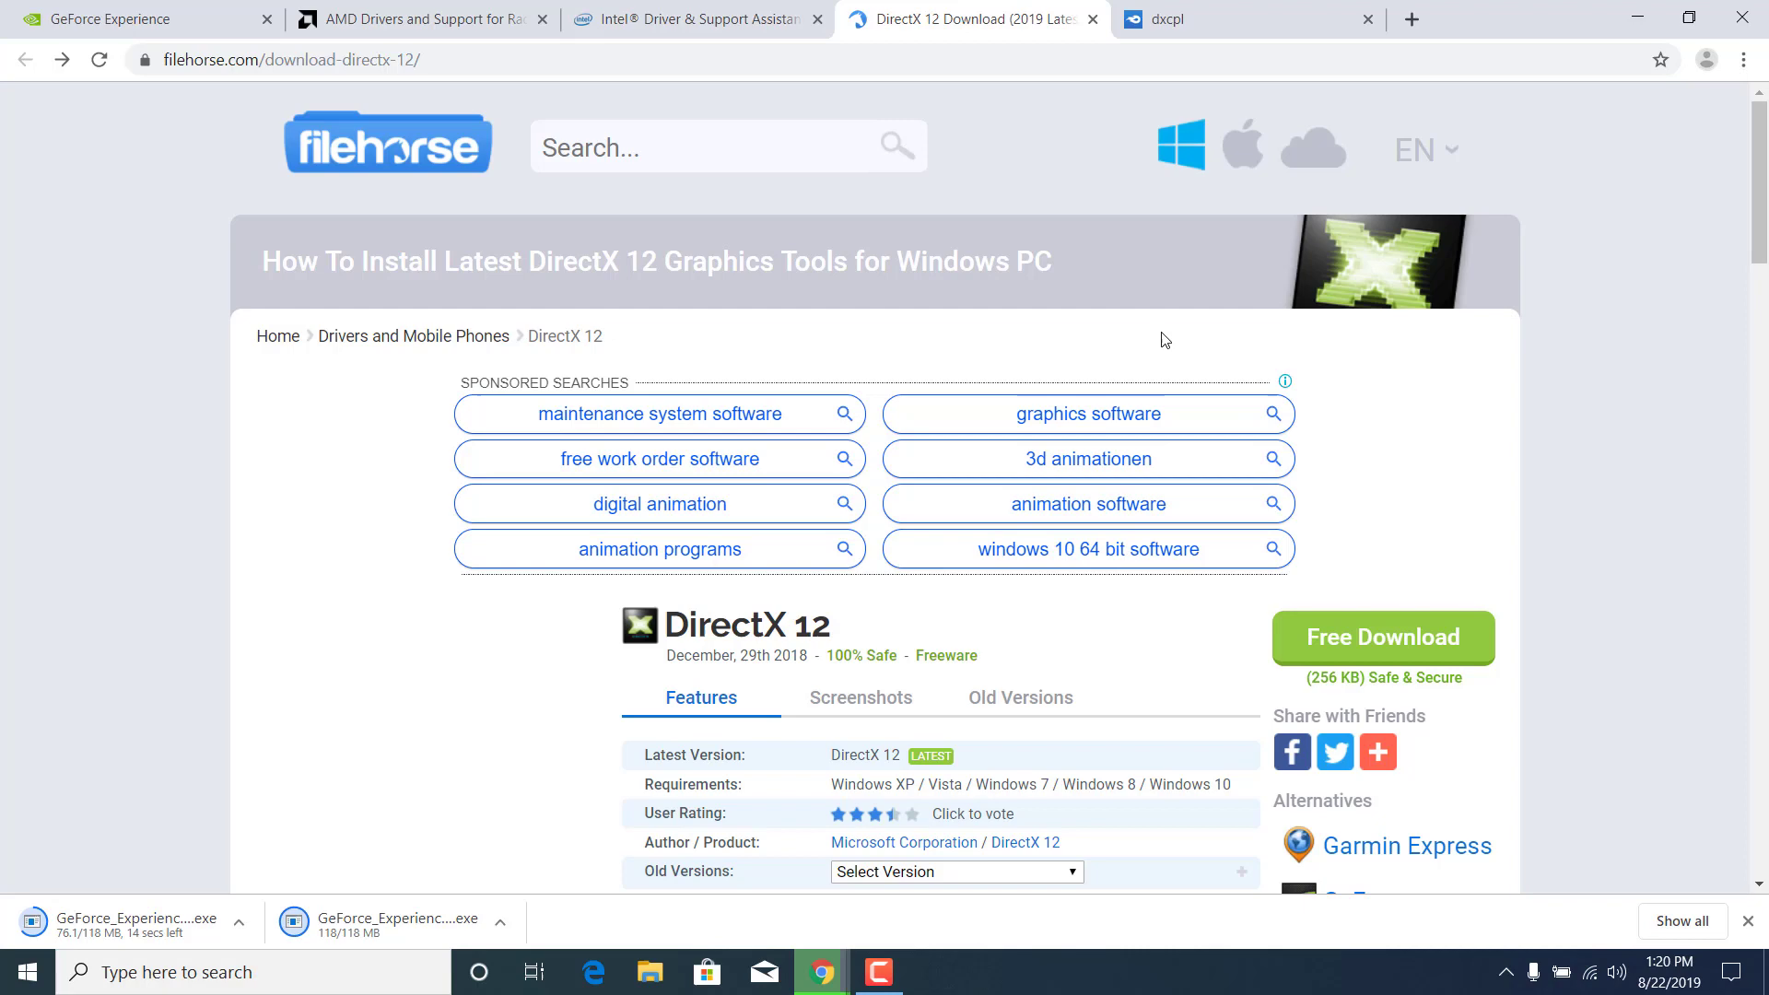
pyautogui.click(1382, 533)
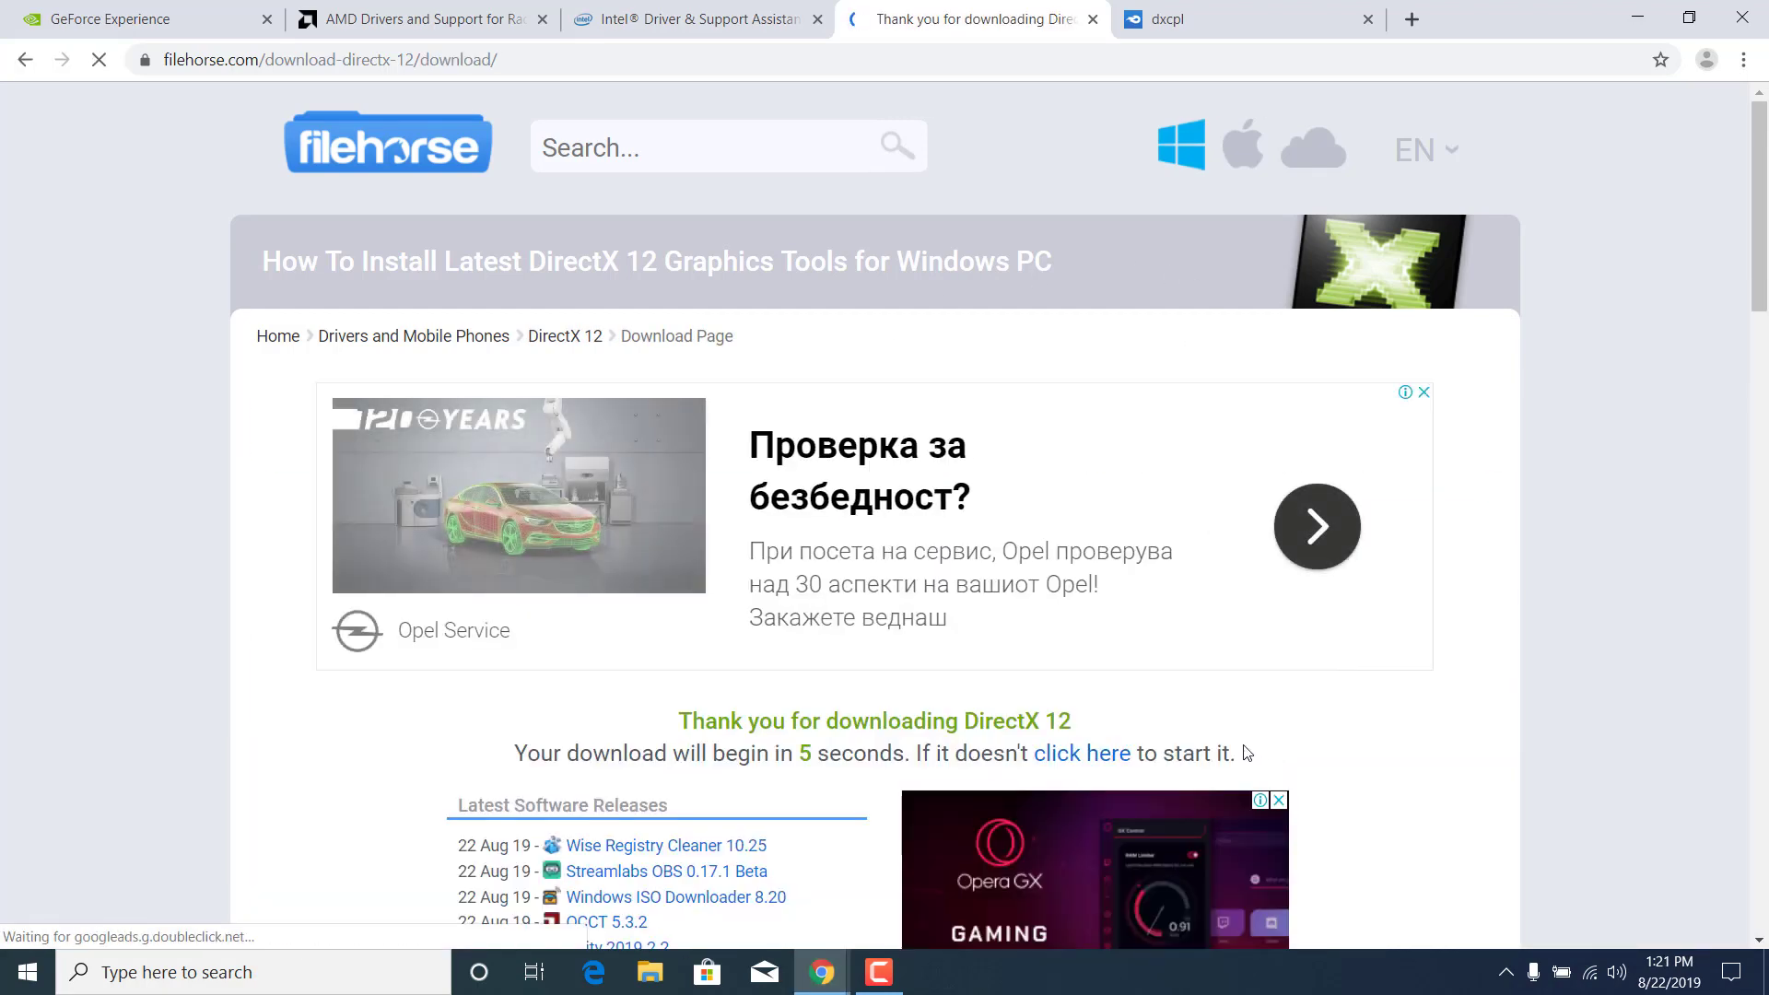
pyautogui.click(1110, 753)
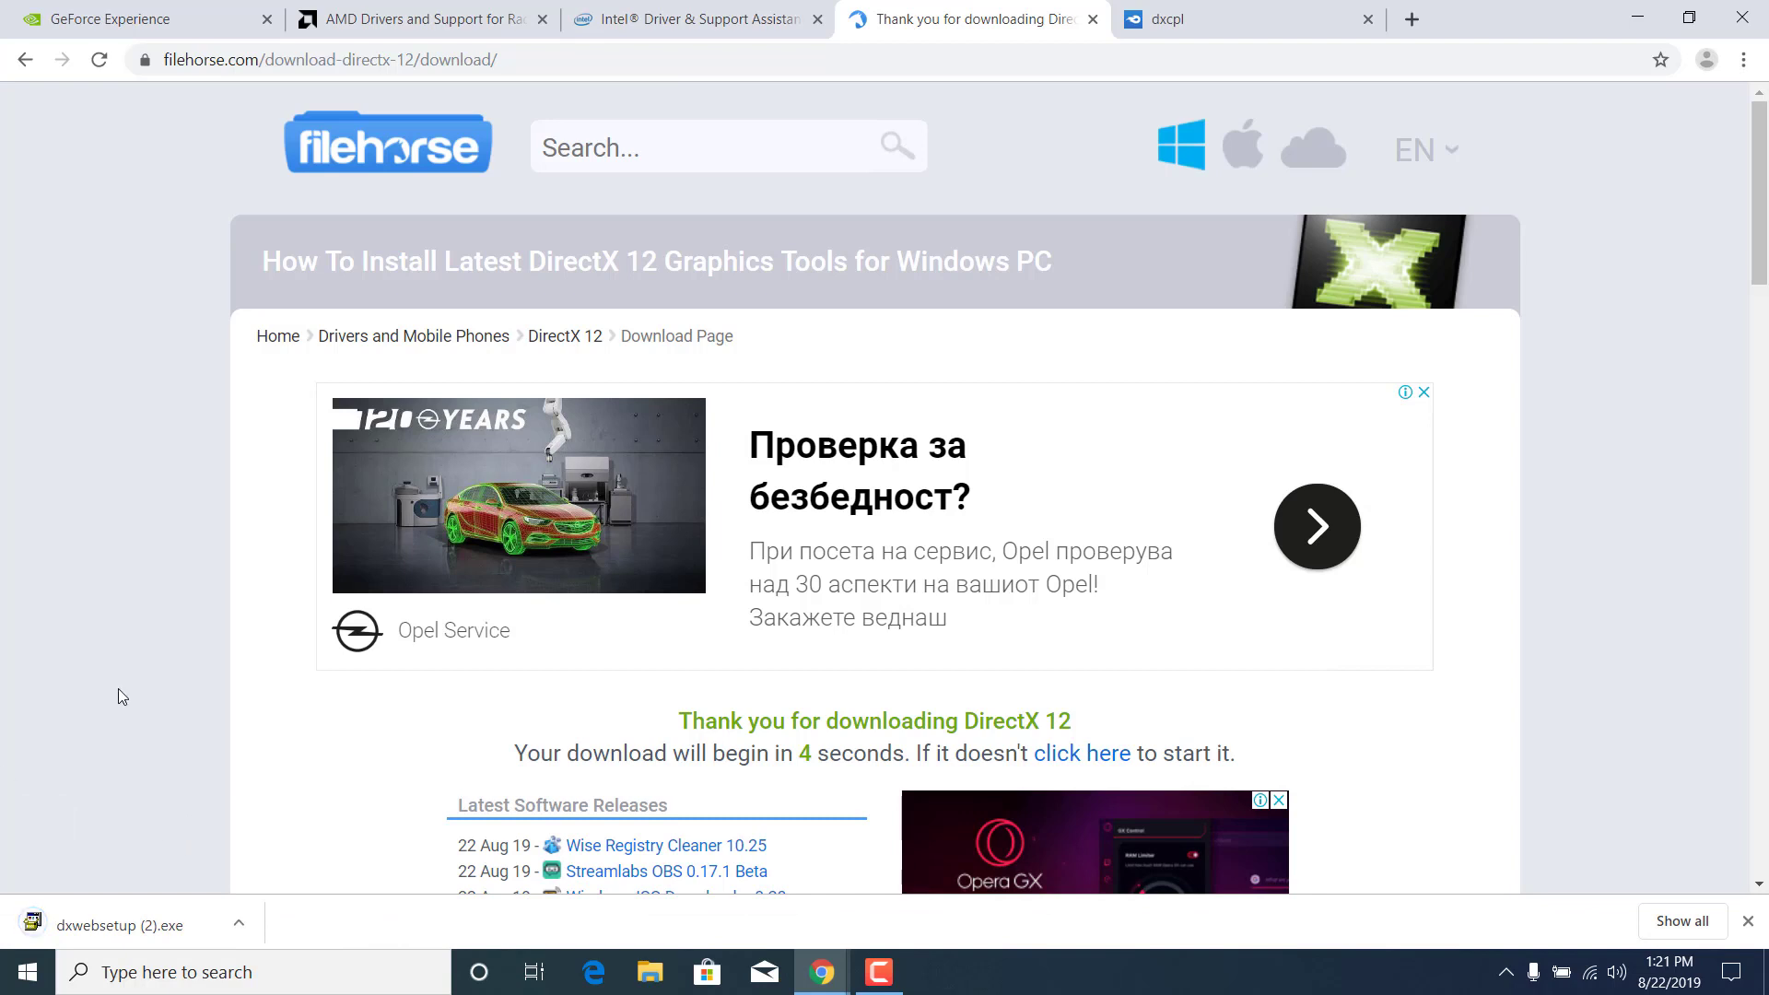
# Run dxwebsetup, accept the license, decline the Bing Bar, and finish once DirectX reports it's current
pyautogui.click(81, 929)
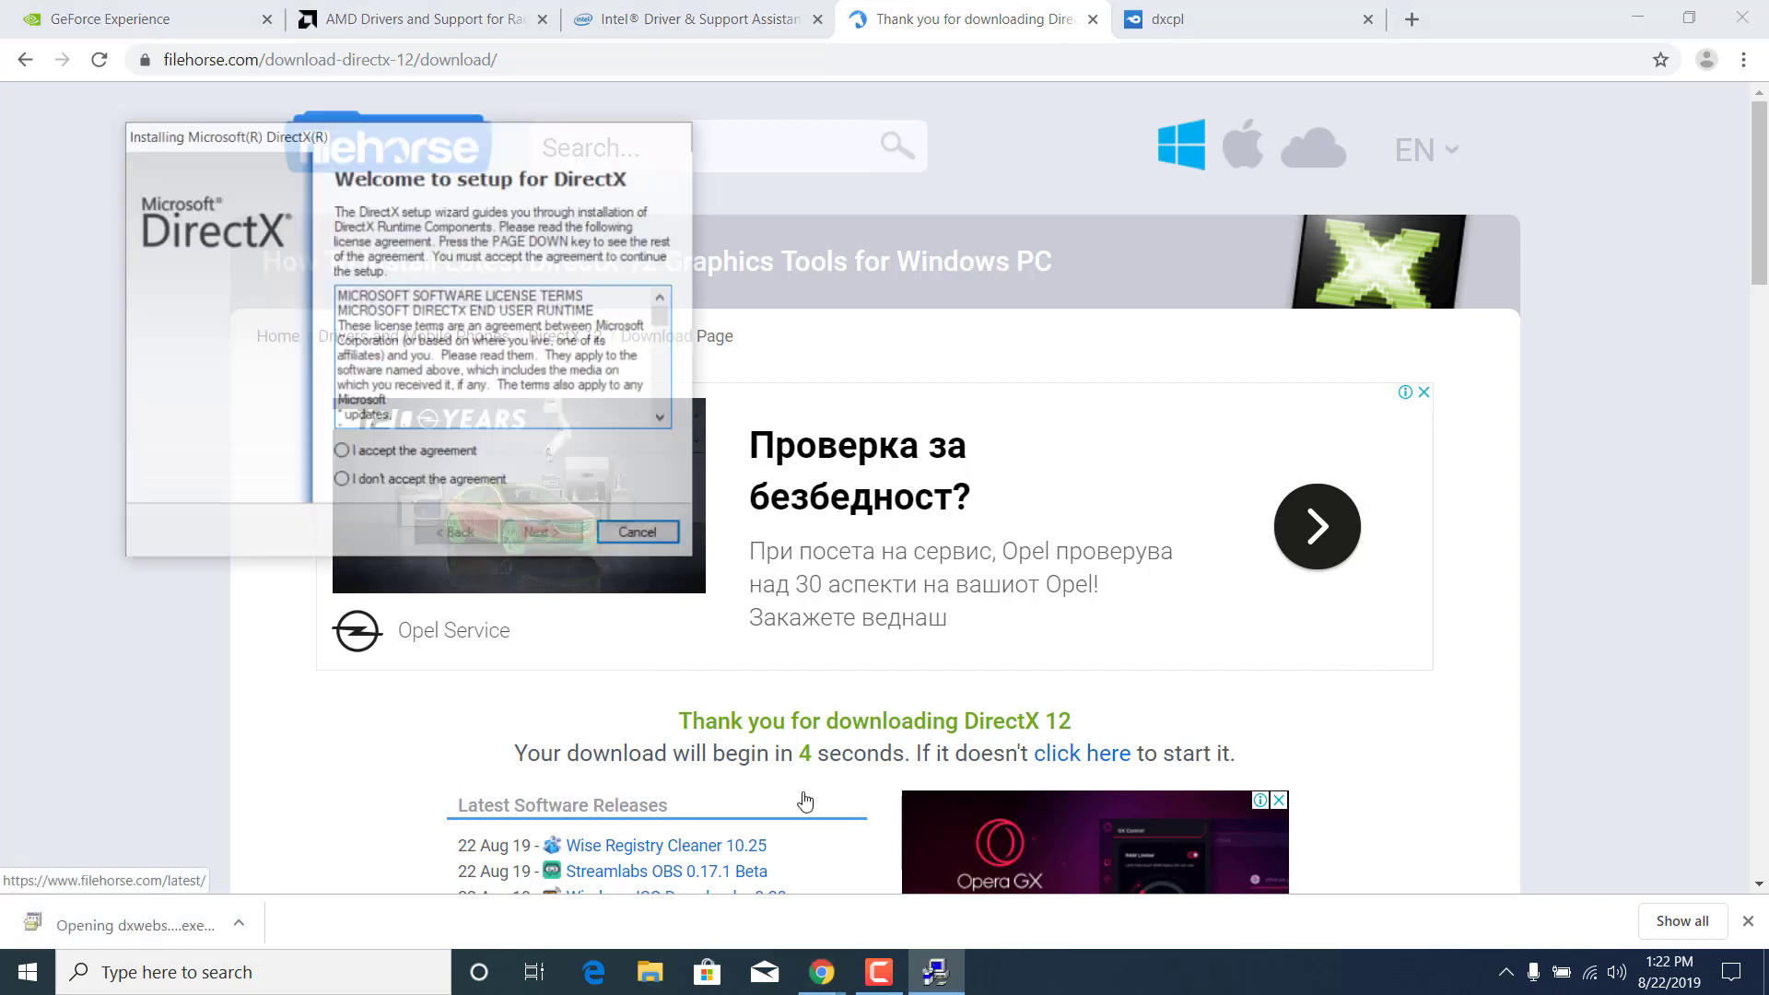
pyautogui.click(474, 453)
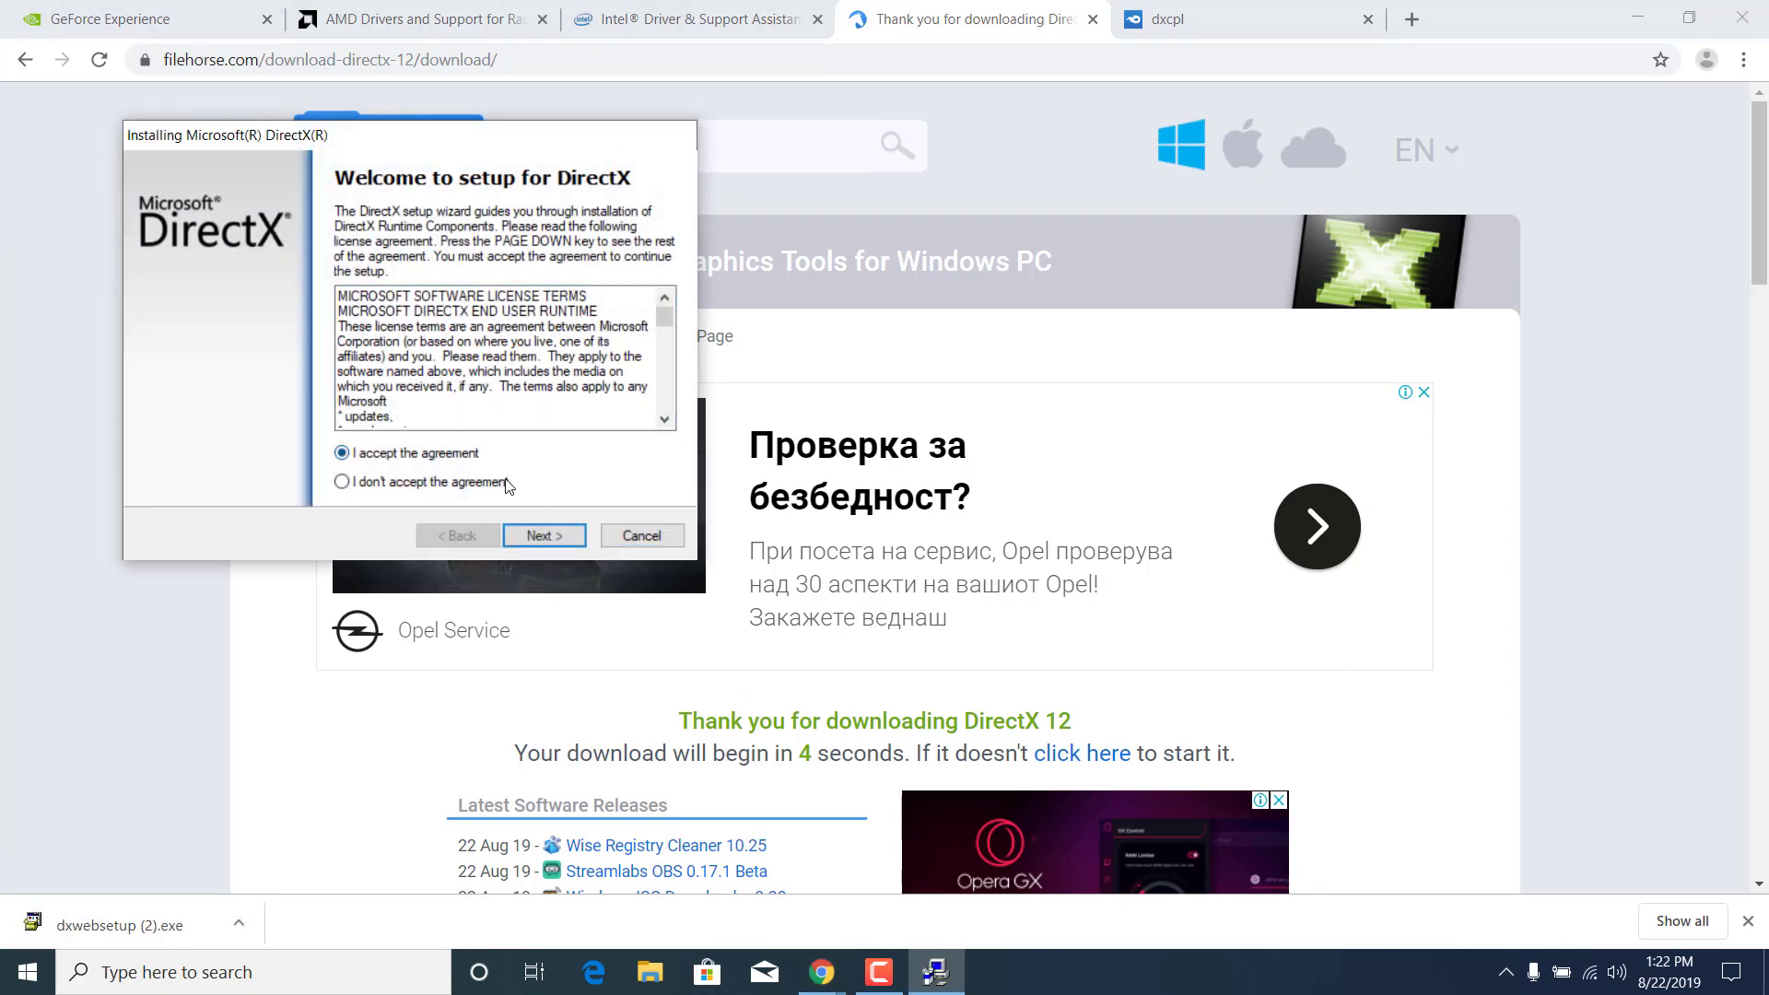
pyautogui.click(546, 535)
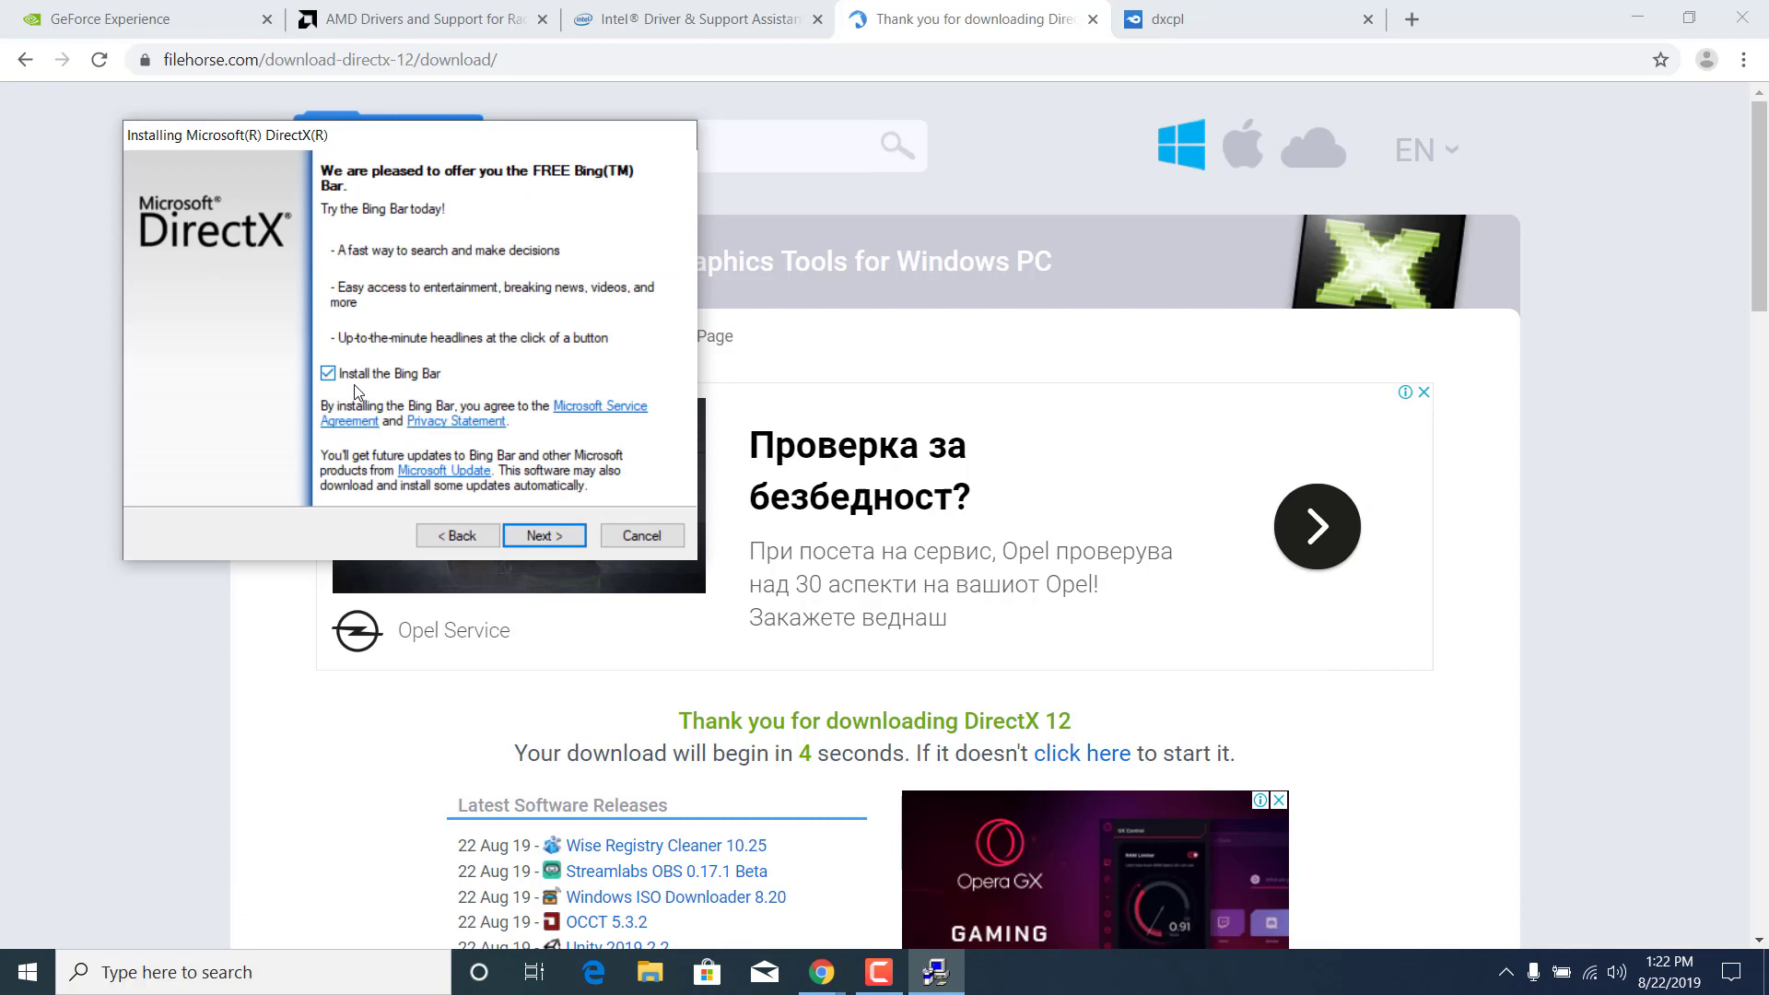
pyautogui.click(431, 376)
pyautogui.click(586, 538)
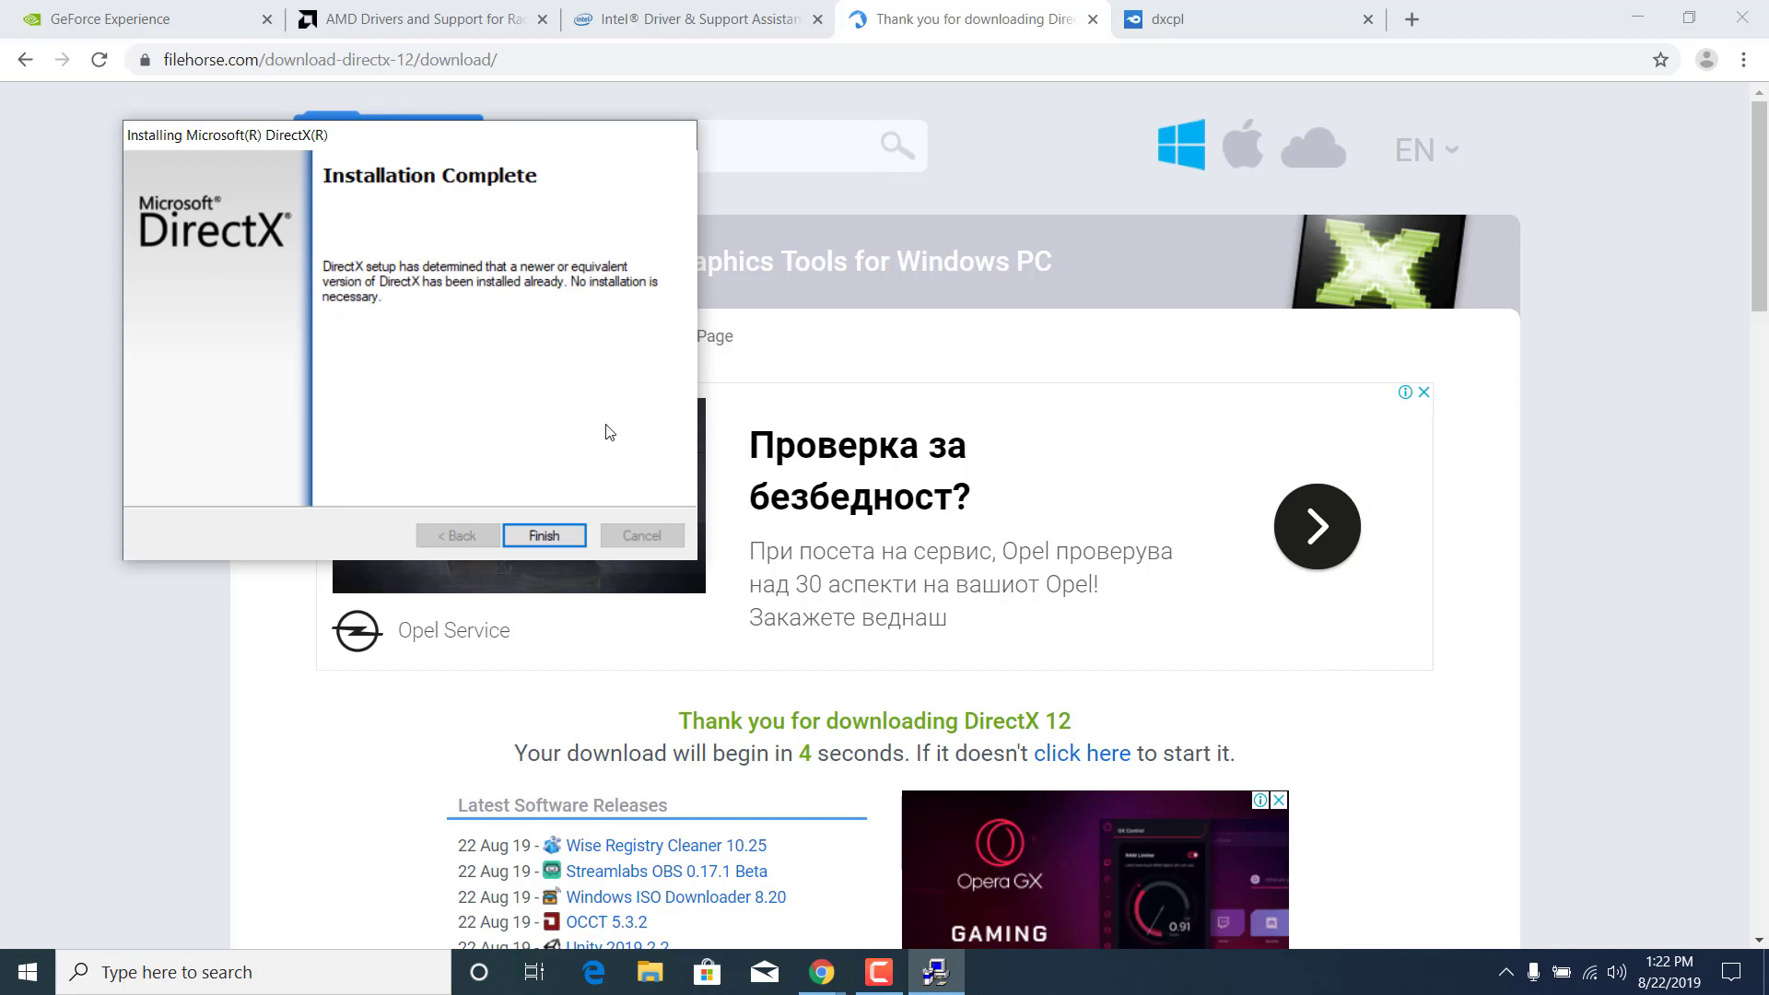
pyautogui.click(538, 533)
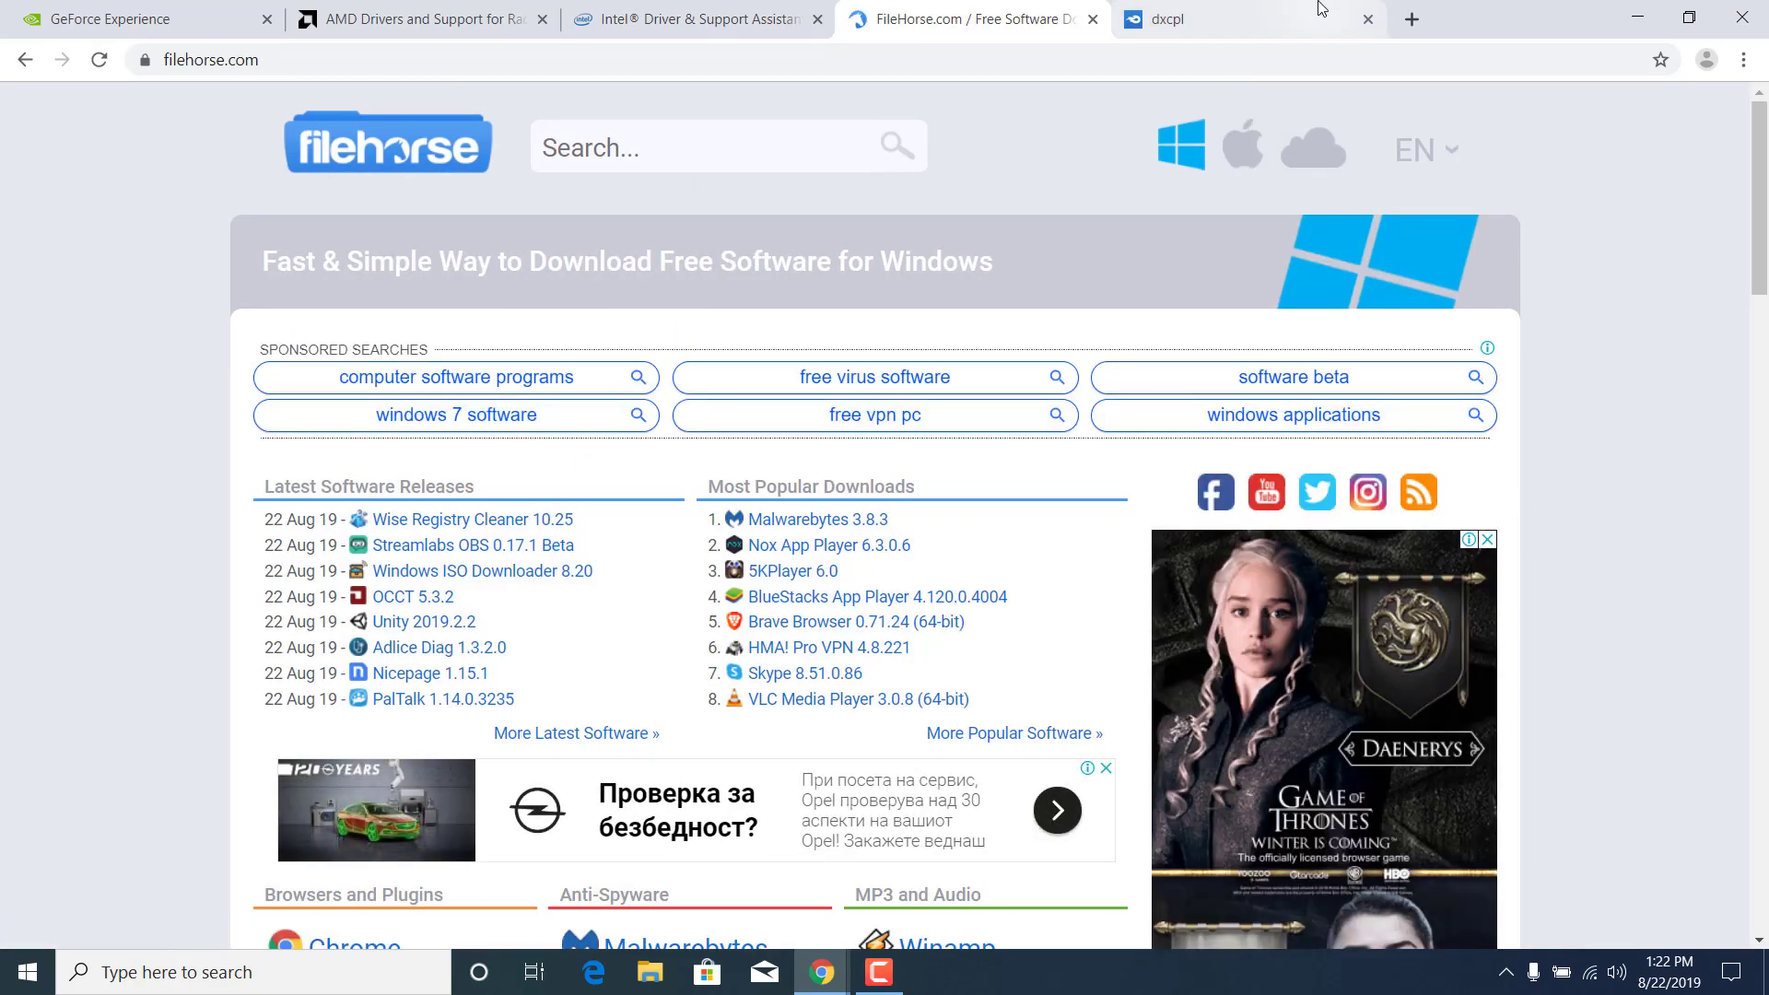
# Download the 57.36KB dxcpl.rar from MediaFire and open dxcpl (2).rar in WinRAR
pyautogui.click(1226, 18)
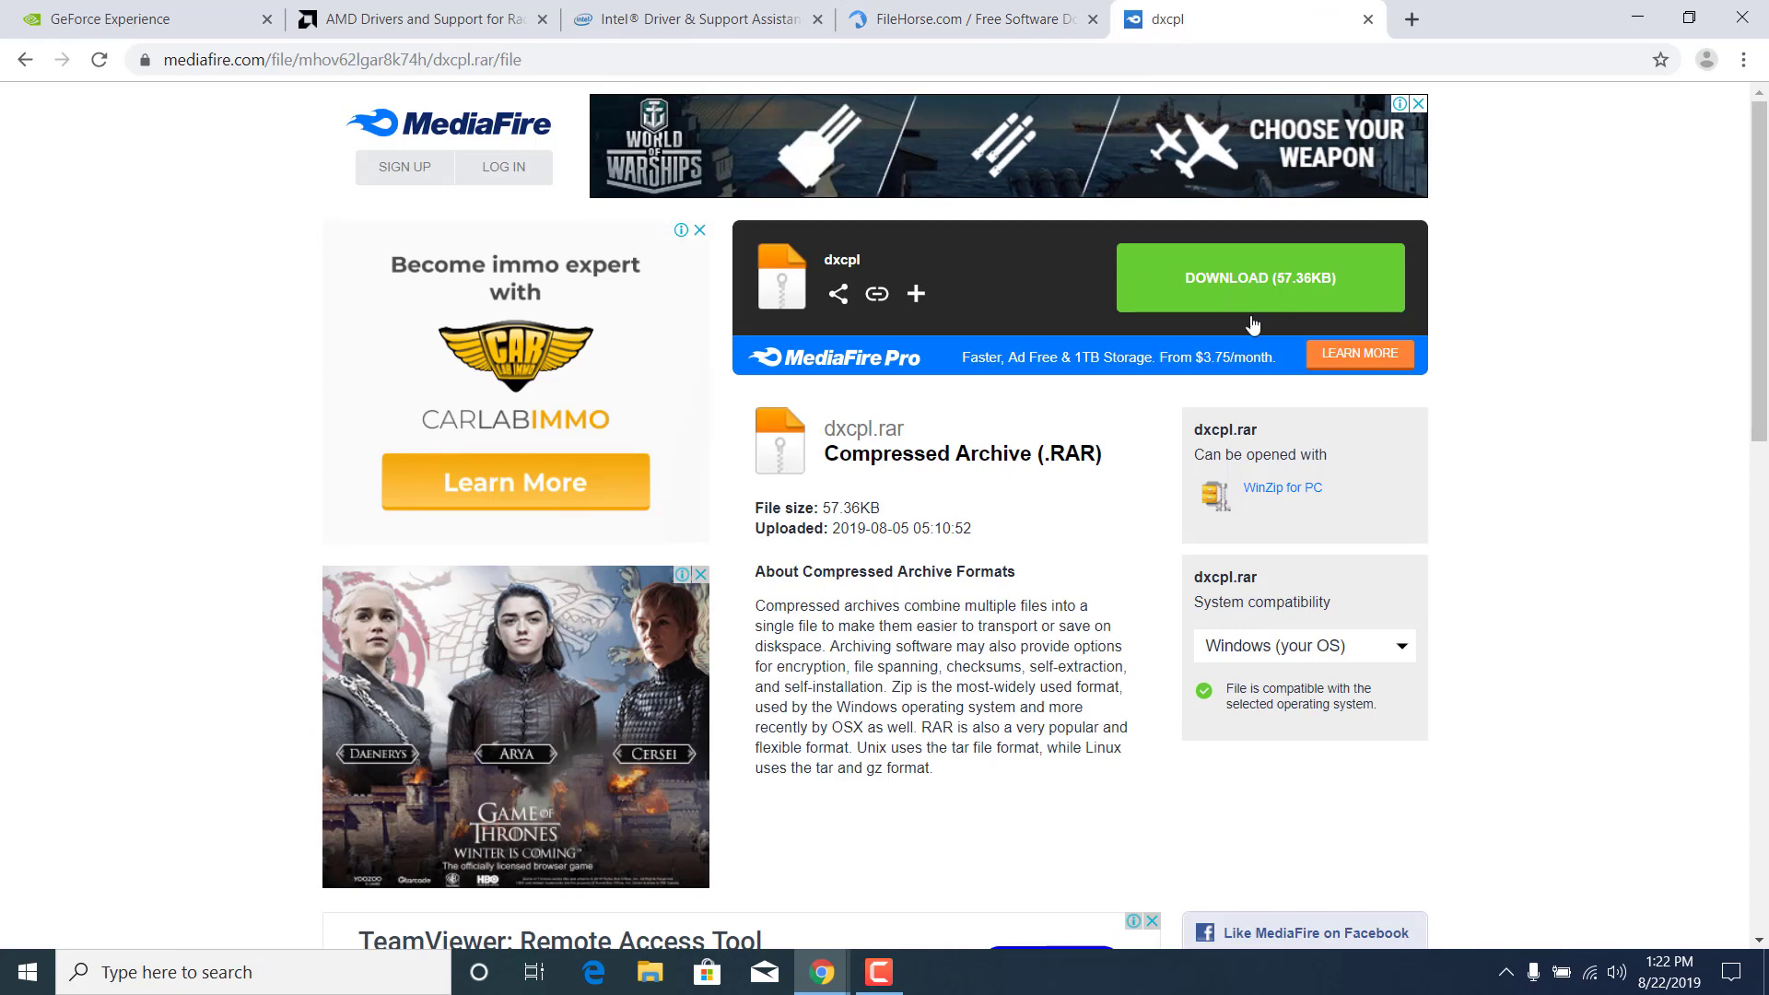
pyautogui.click(1261, 277)
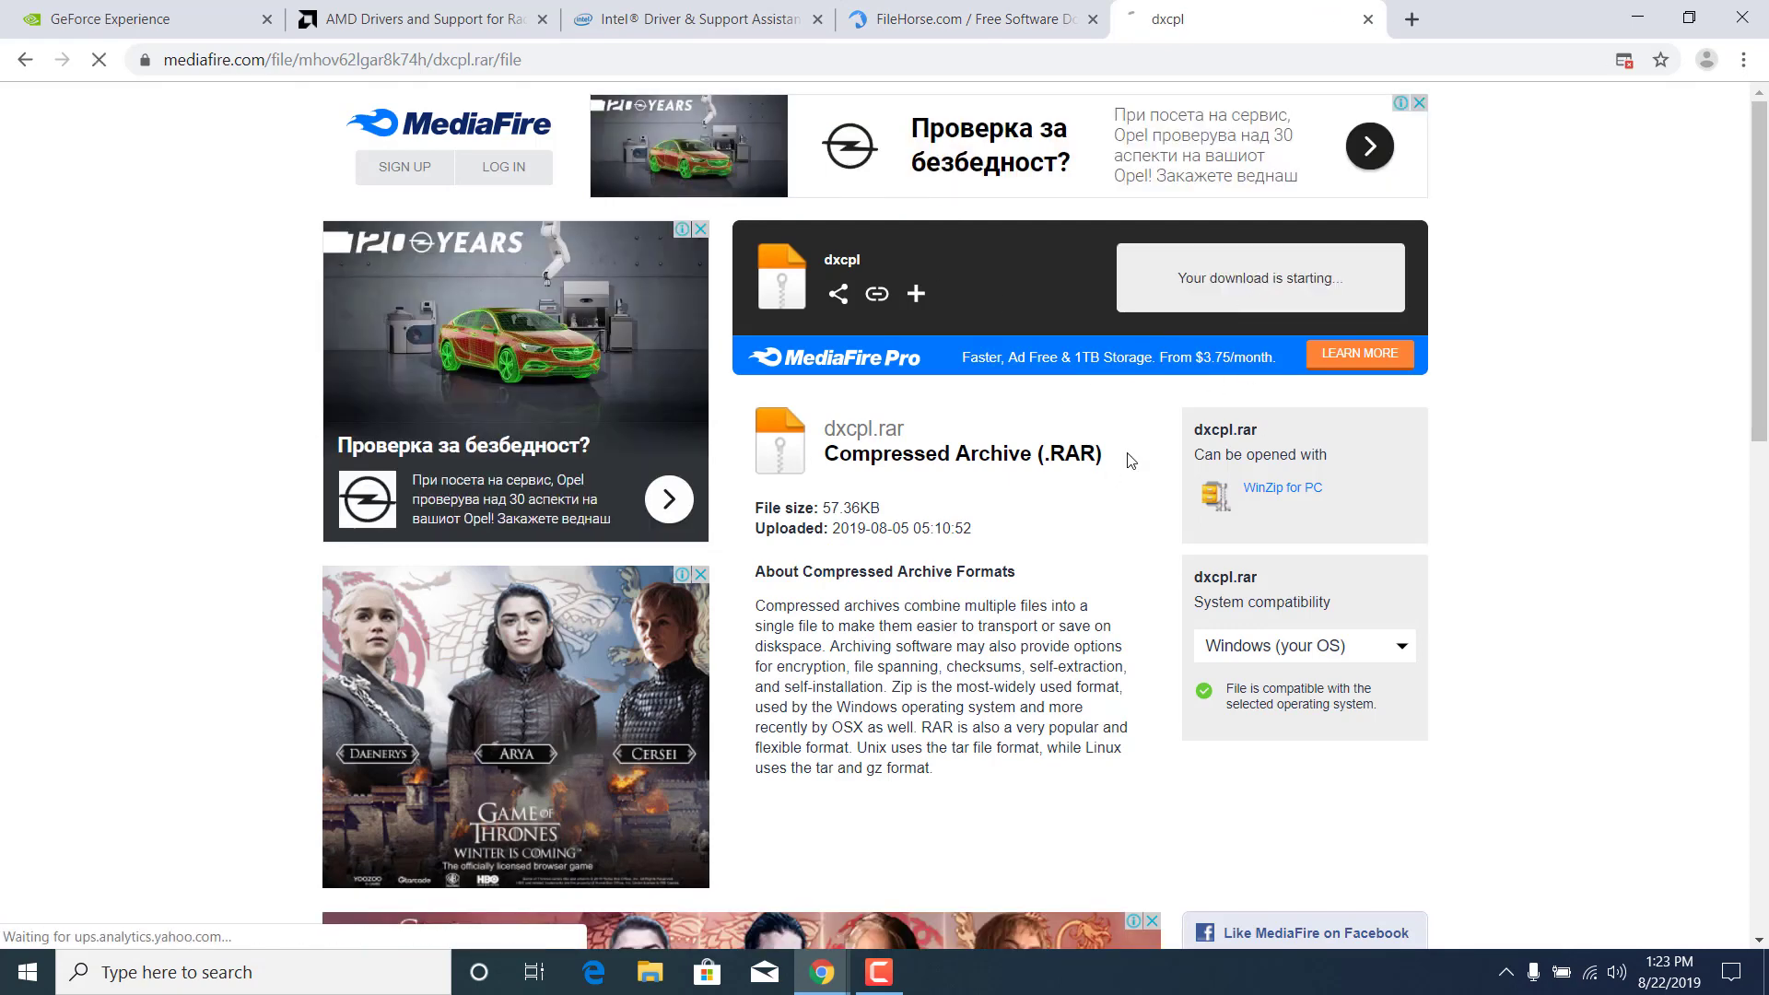
pyautogui.click(83, 926)
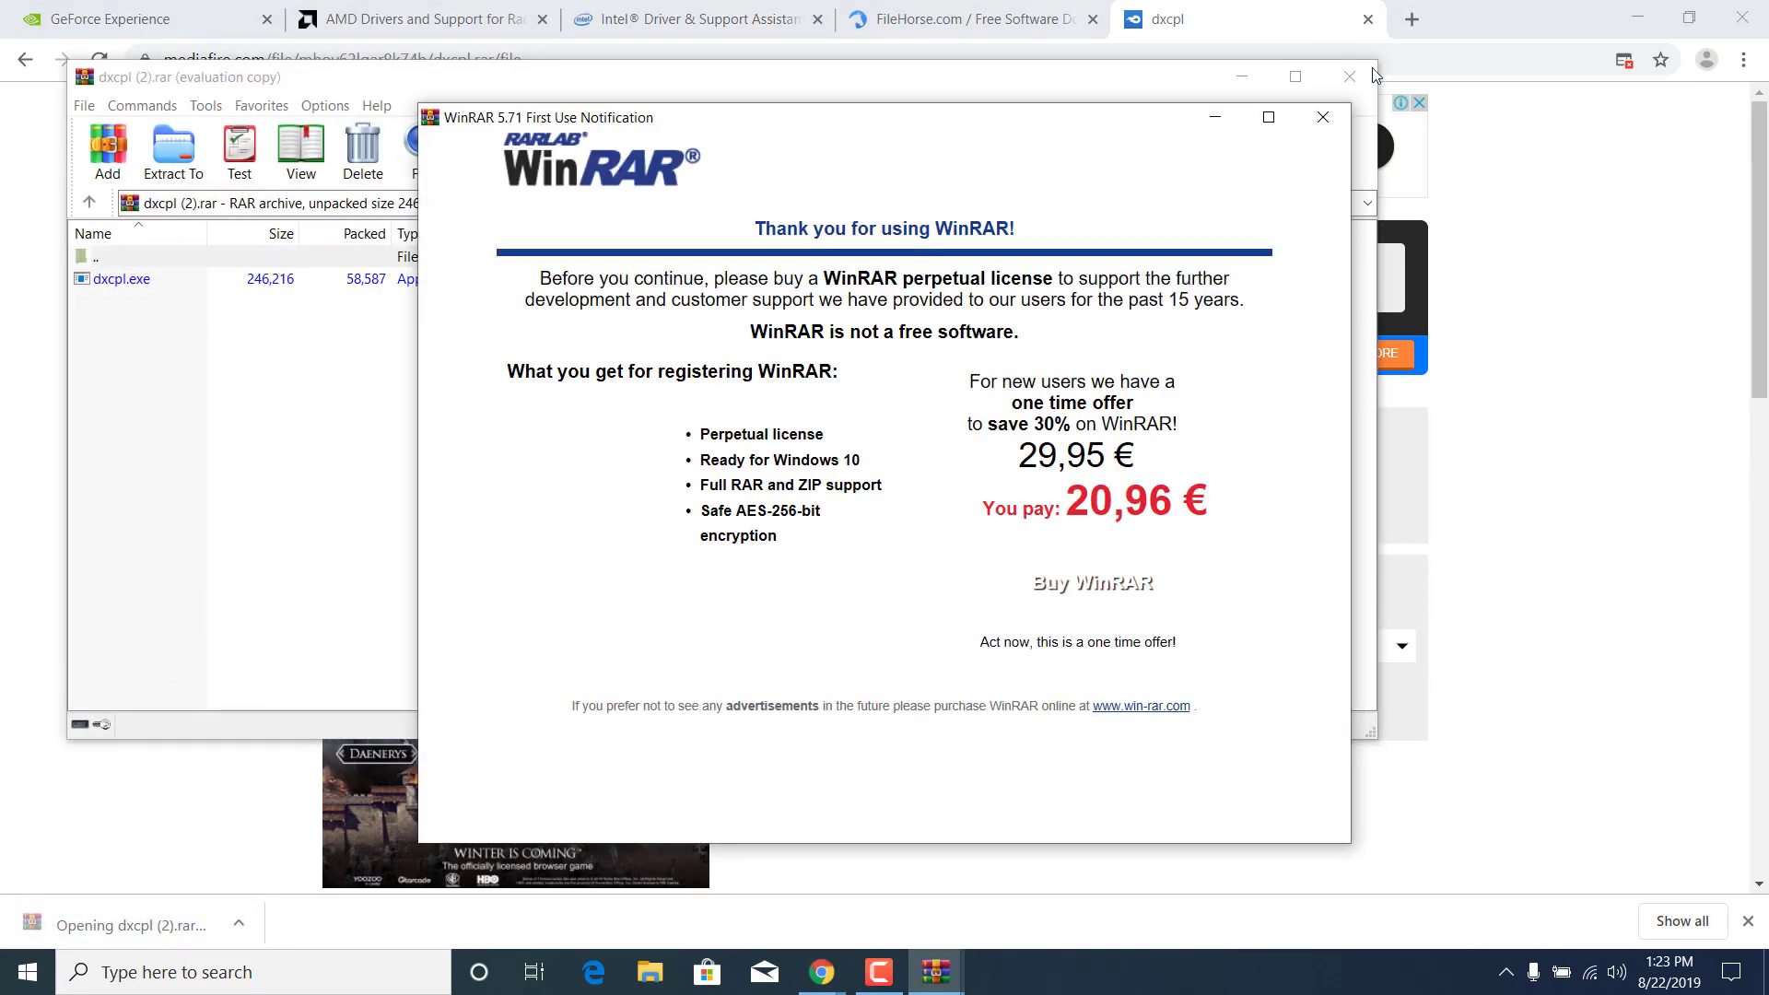
# Extract dxcpl.exe to the Desktop, then close WinRAR and minimize Chrome
pyautogui.click(1322, 119)
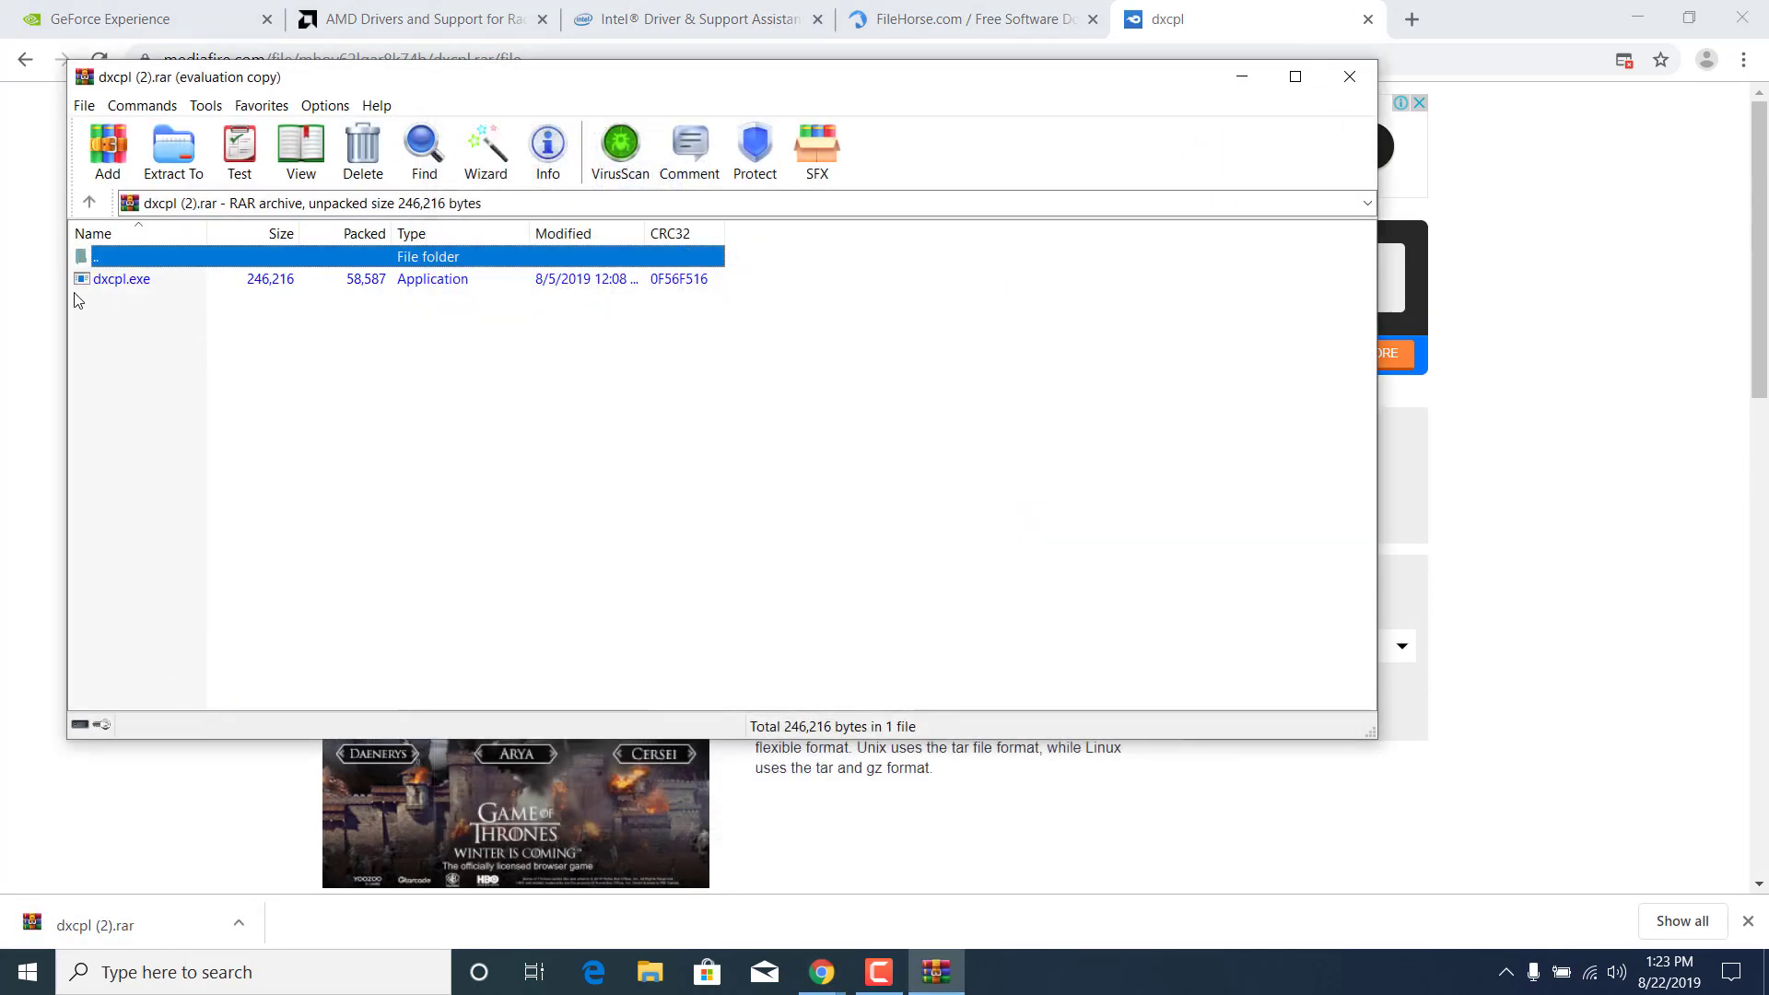
pyautogui.click(94, 277)
pyautogui.click(768, 282)
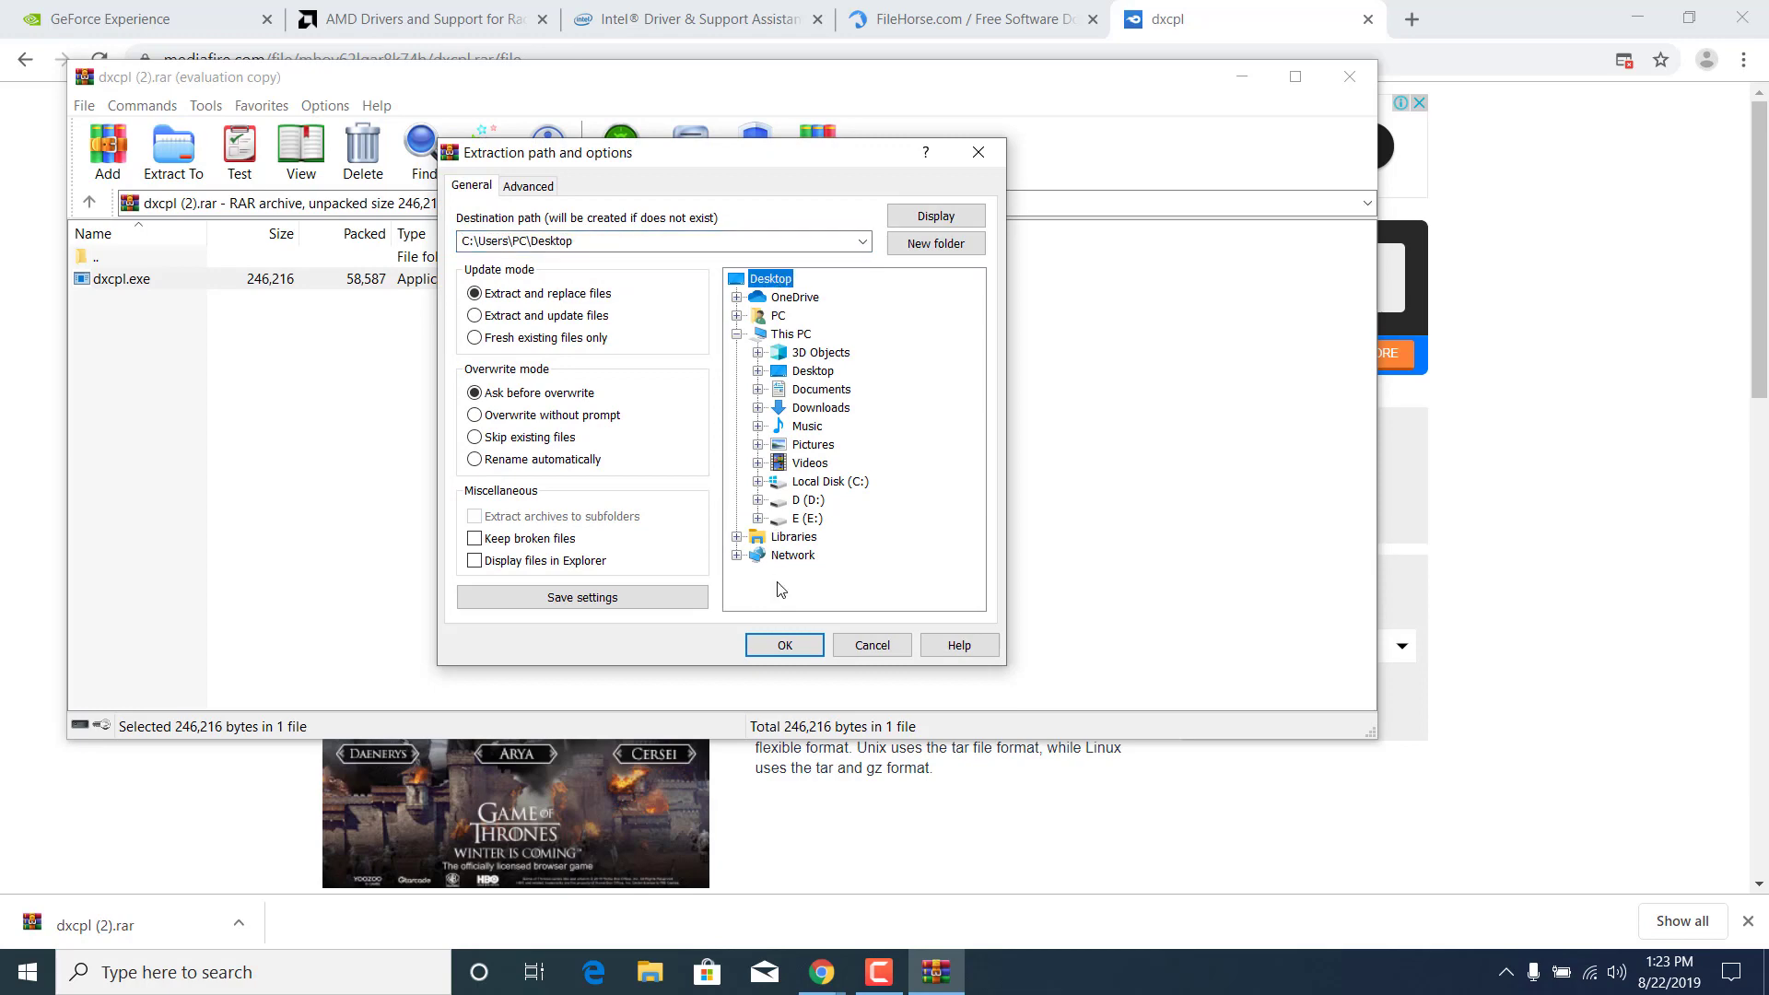
pyautogui.click(787, 640)
pyautogui.click(1348, 78)
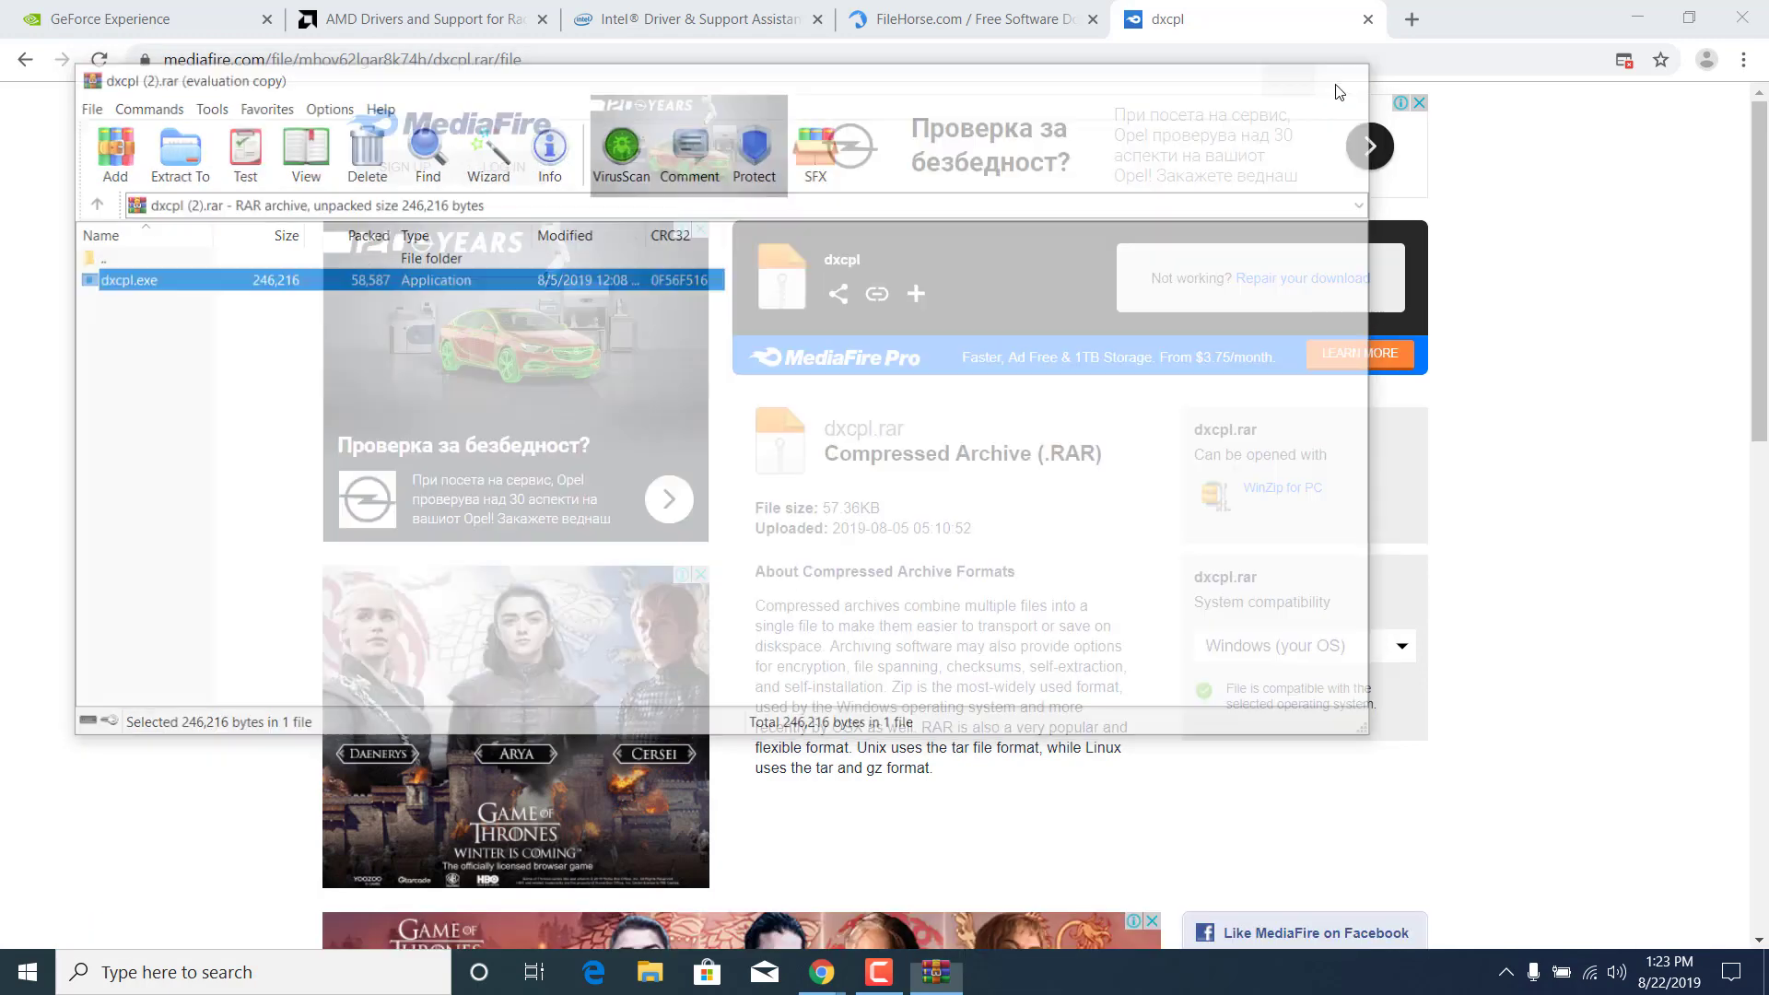
pyautogui.click(1638, 19)
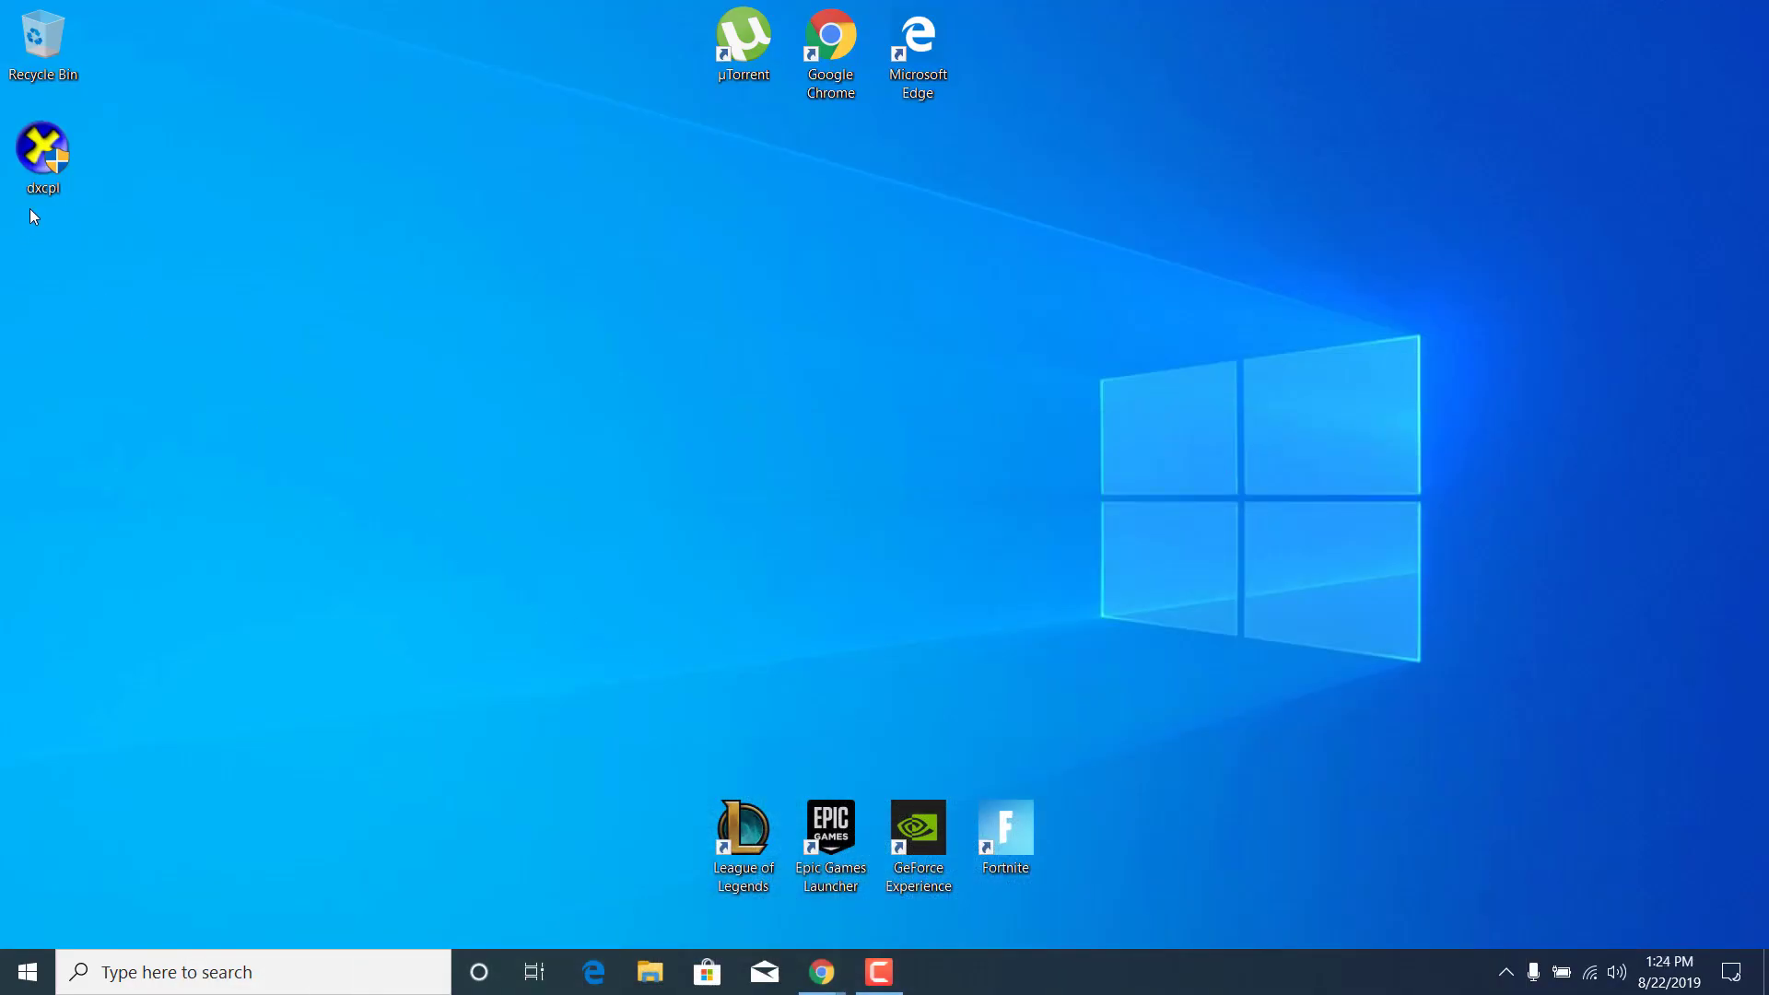
# Launch dxcpl from the Desktop and browse for an executable from the Edit List dialog
pyautogui.doubleClick(52, 151)
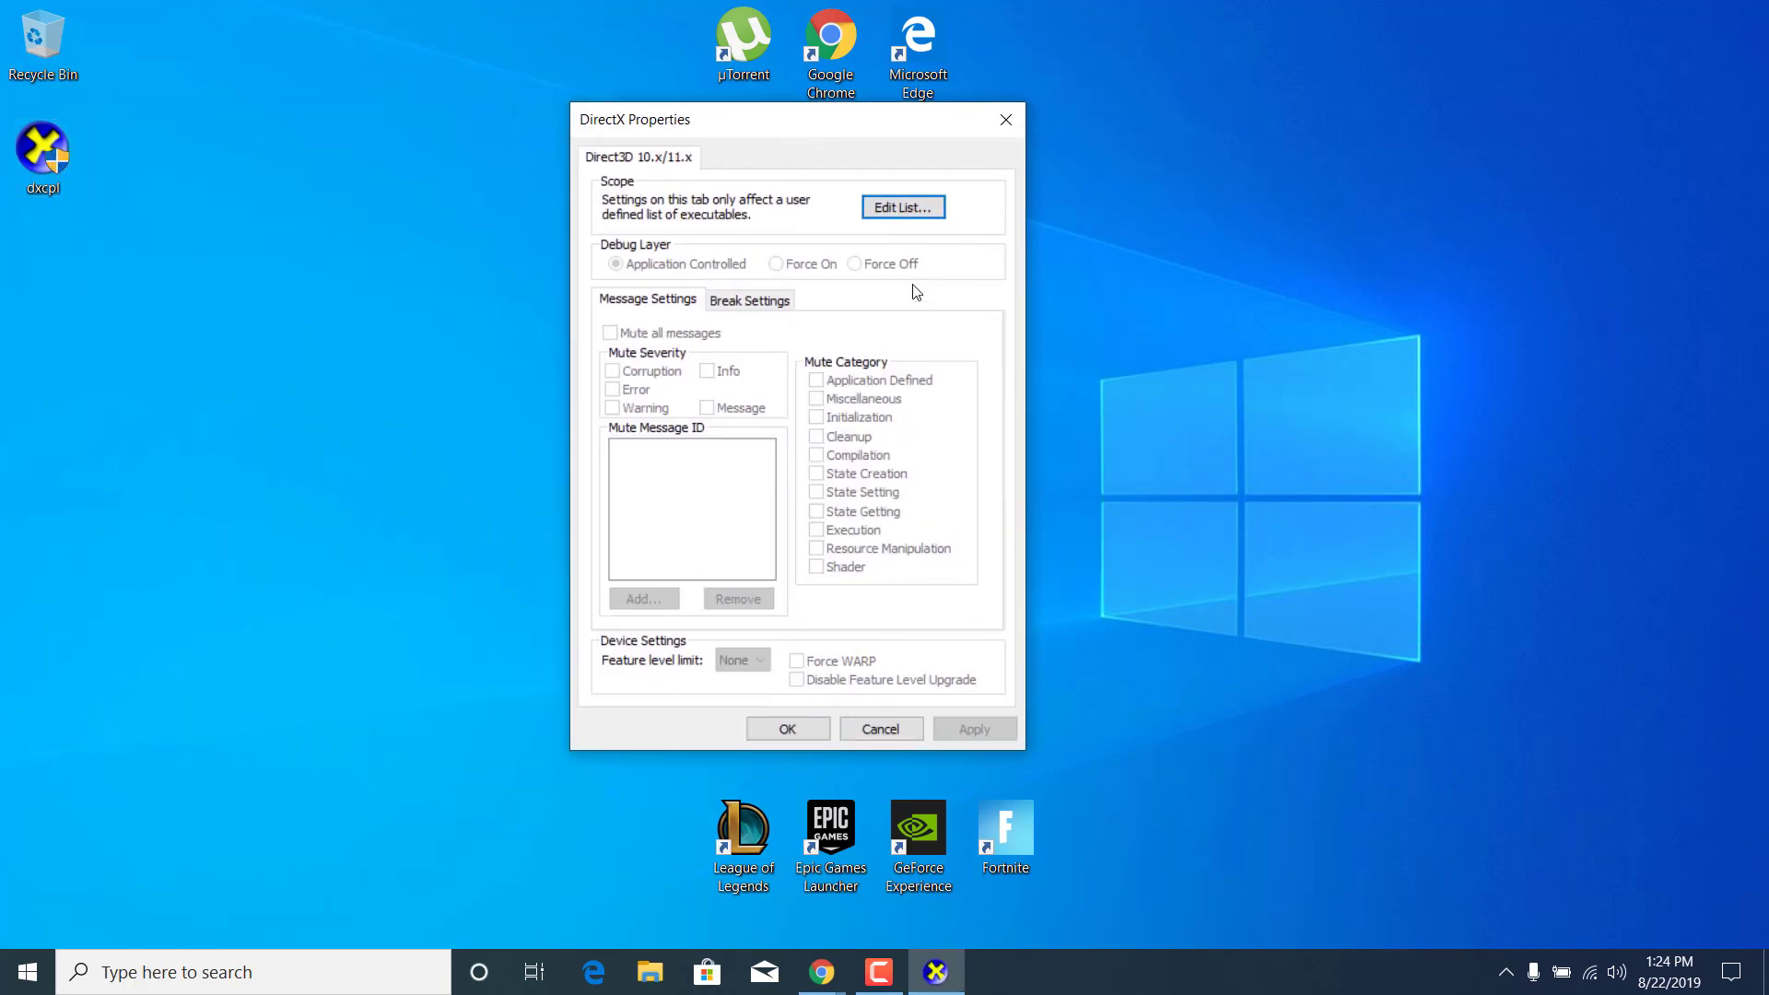
pyautogui.click(914, 208)
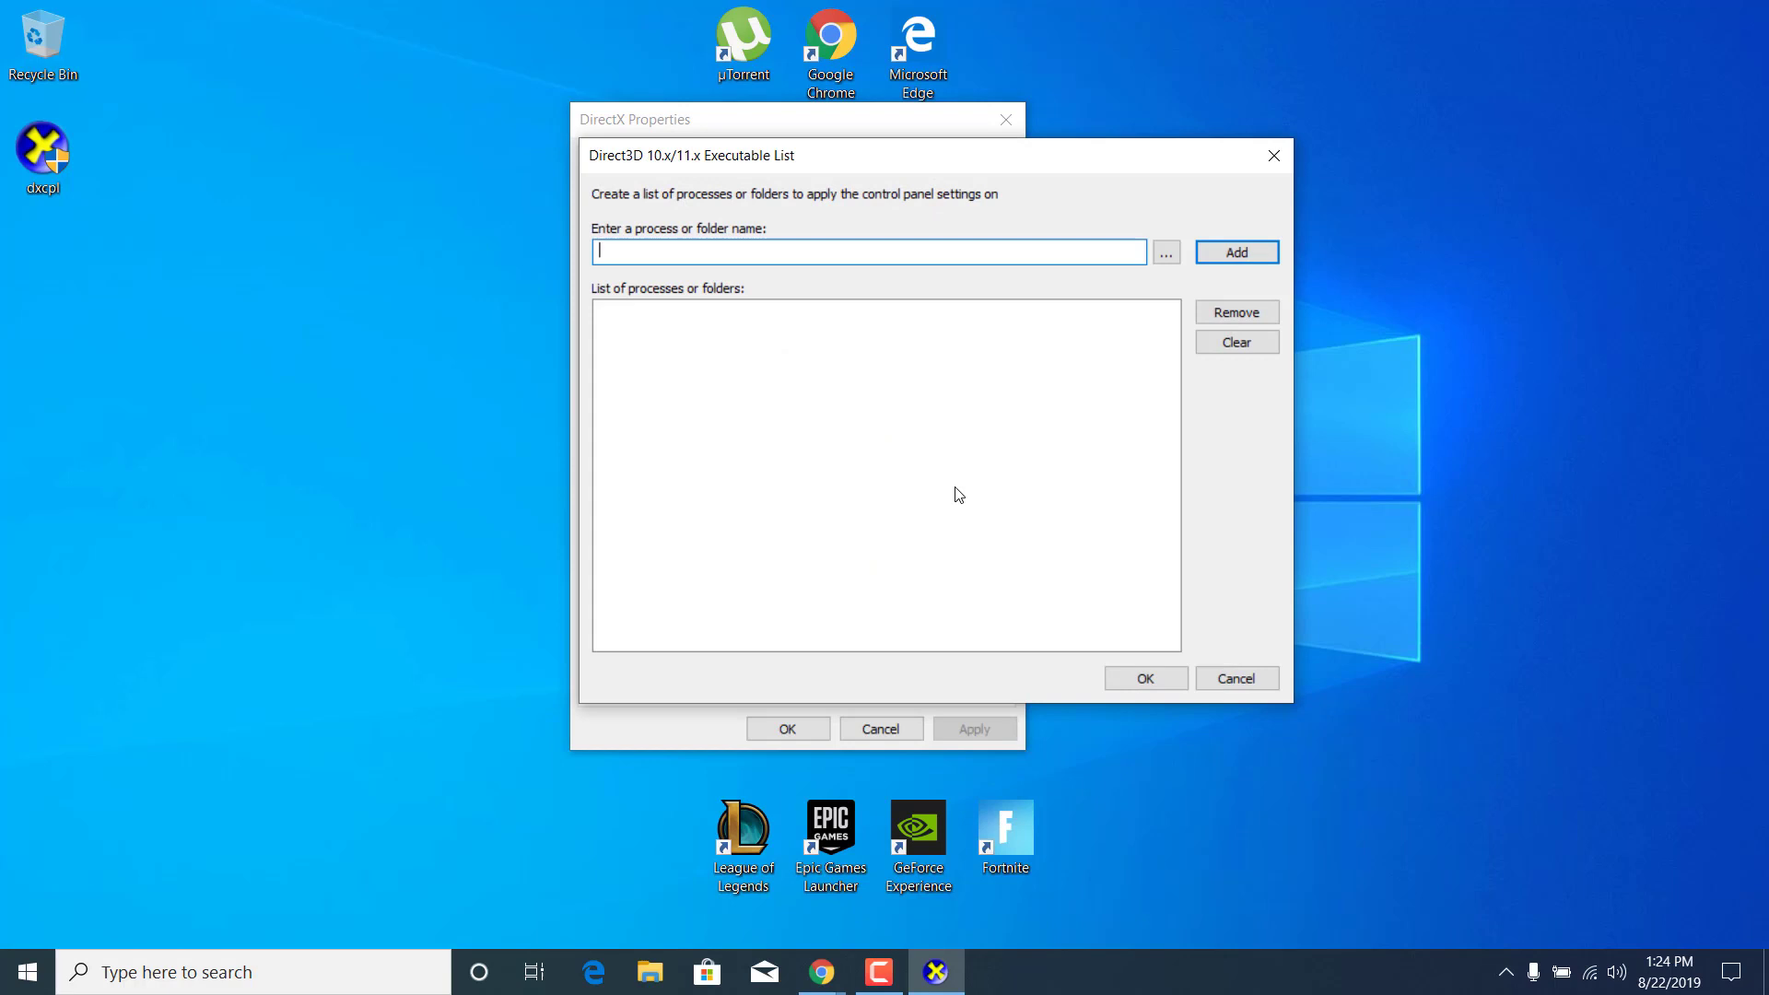
pyautogui.click(1167, 252)
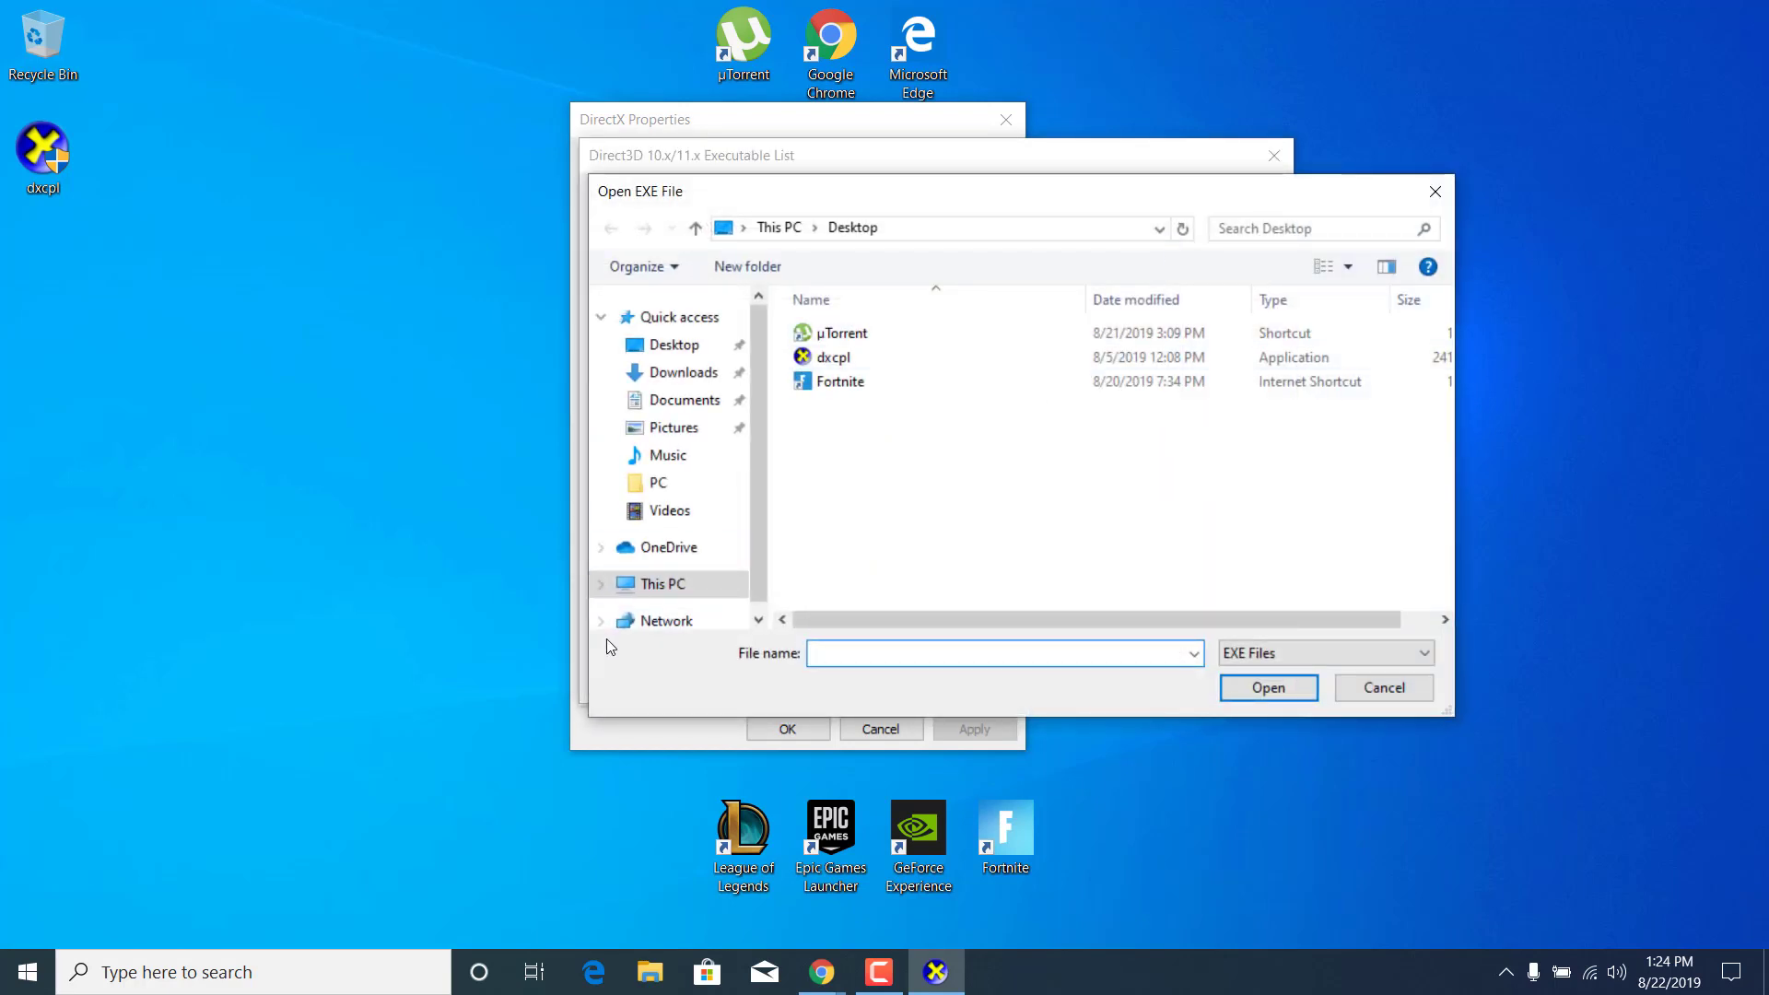
# Navigate to D:\Fortnite\Fortnite\FortniteGame\Binaries\Win64 in the Open EXE File dialog
pyautogui.click(649, 586)
pyautogui.scroll(-2, 940, 446)
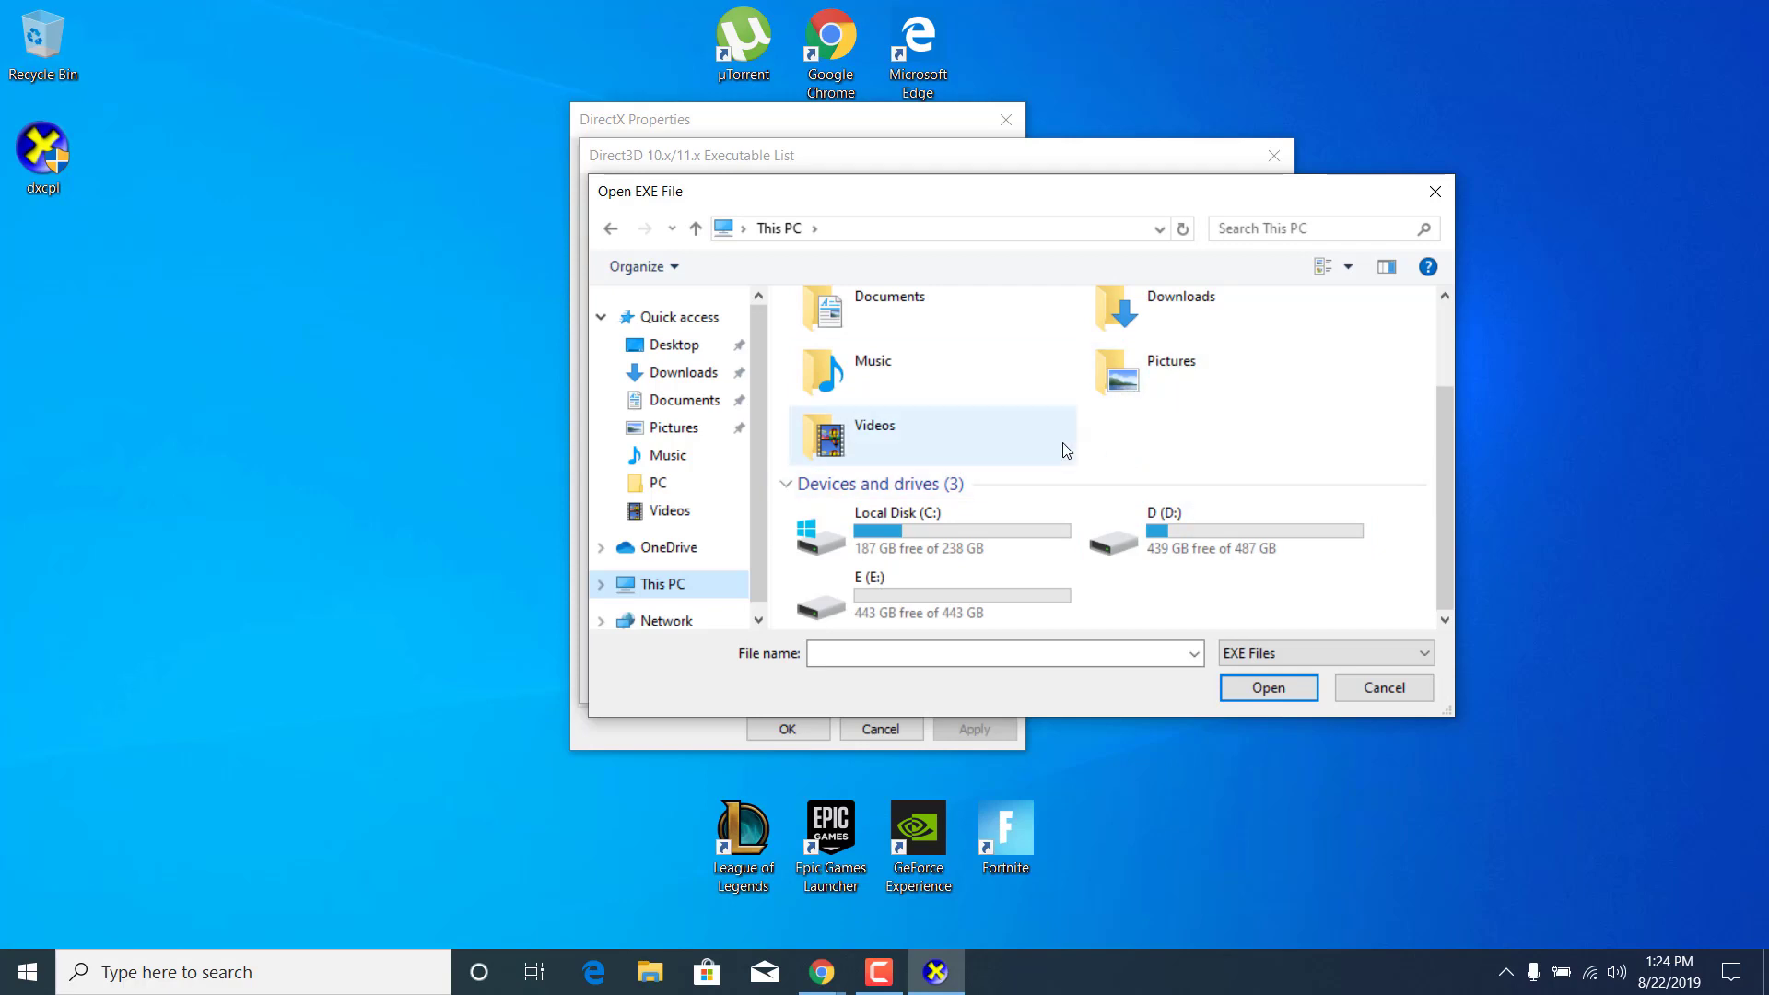
pyautogui.doubleClick(1239, 522)
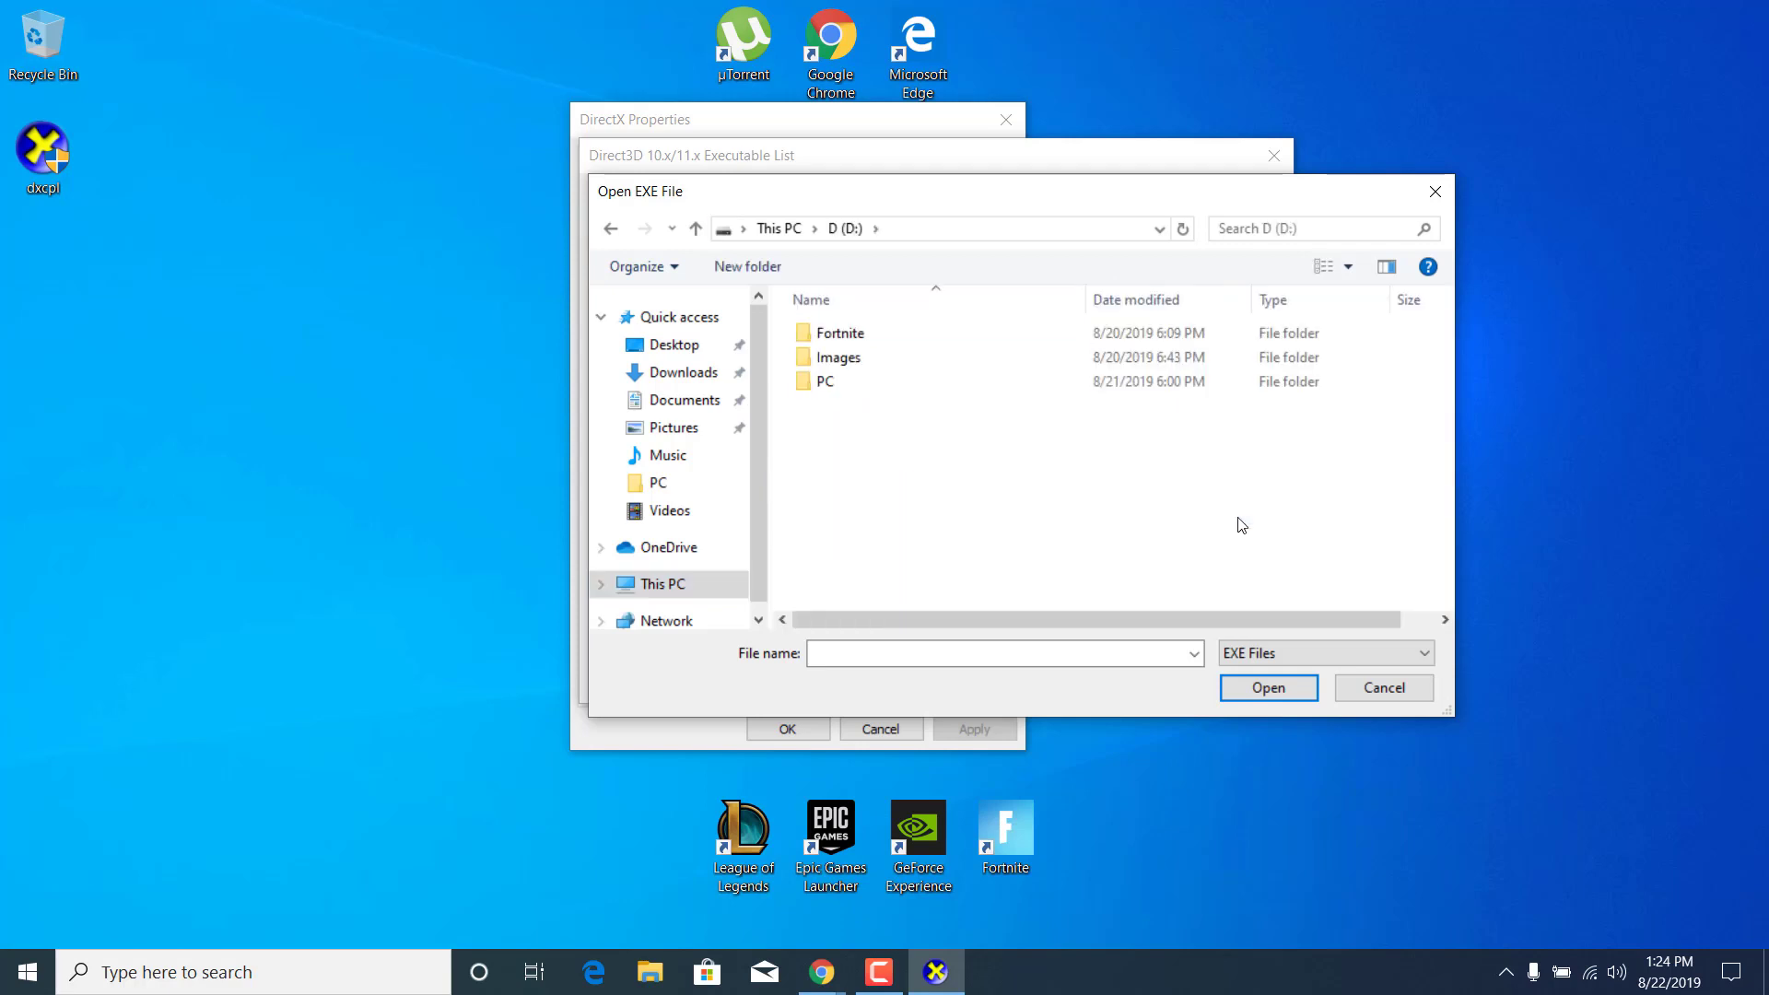
pyautogui.doubleClick(869, 336)
pyautogui.doubleClick(835, 338)
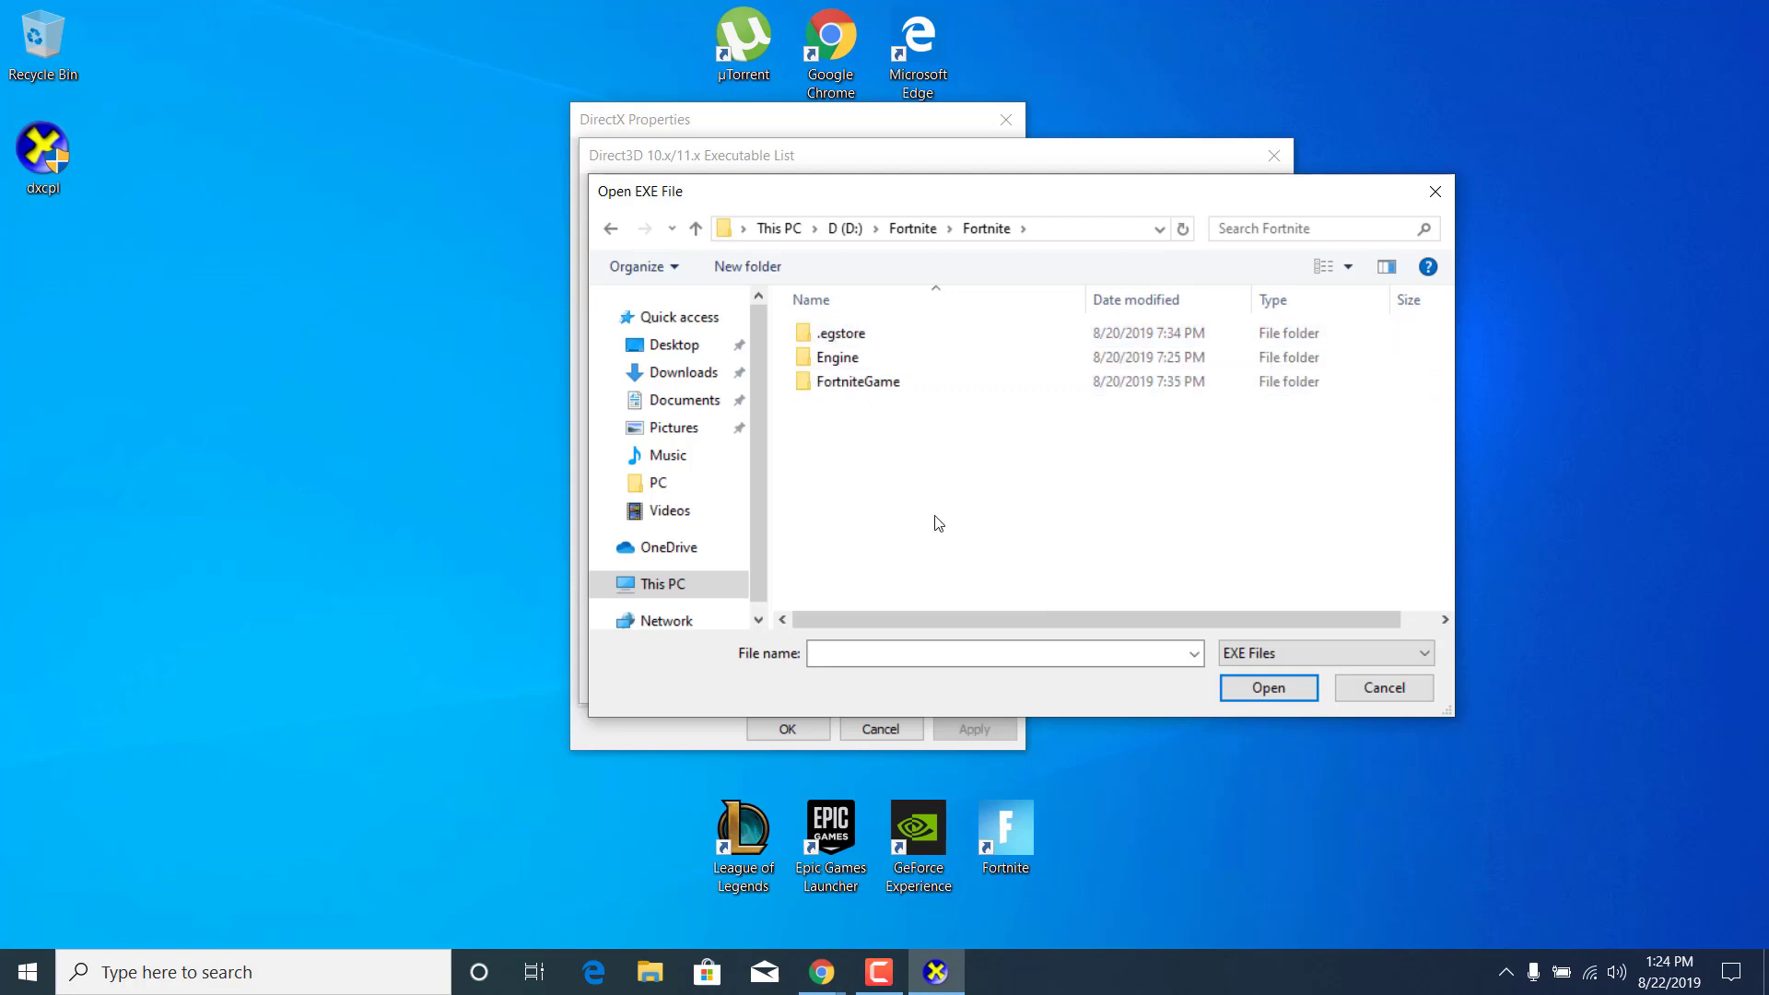
pyautogui.doubleClick(868, 385)
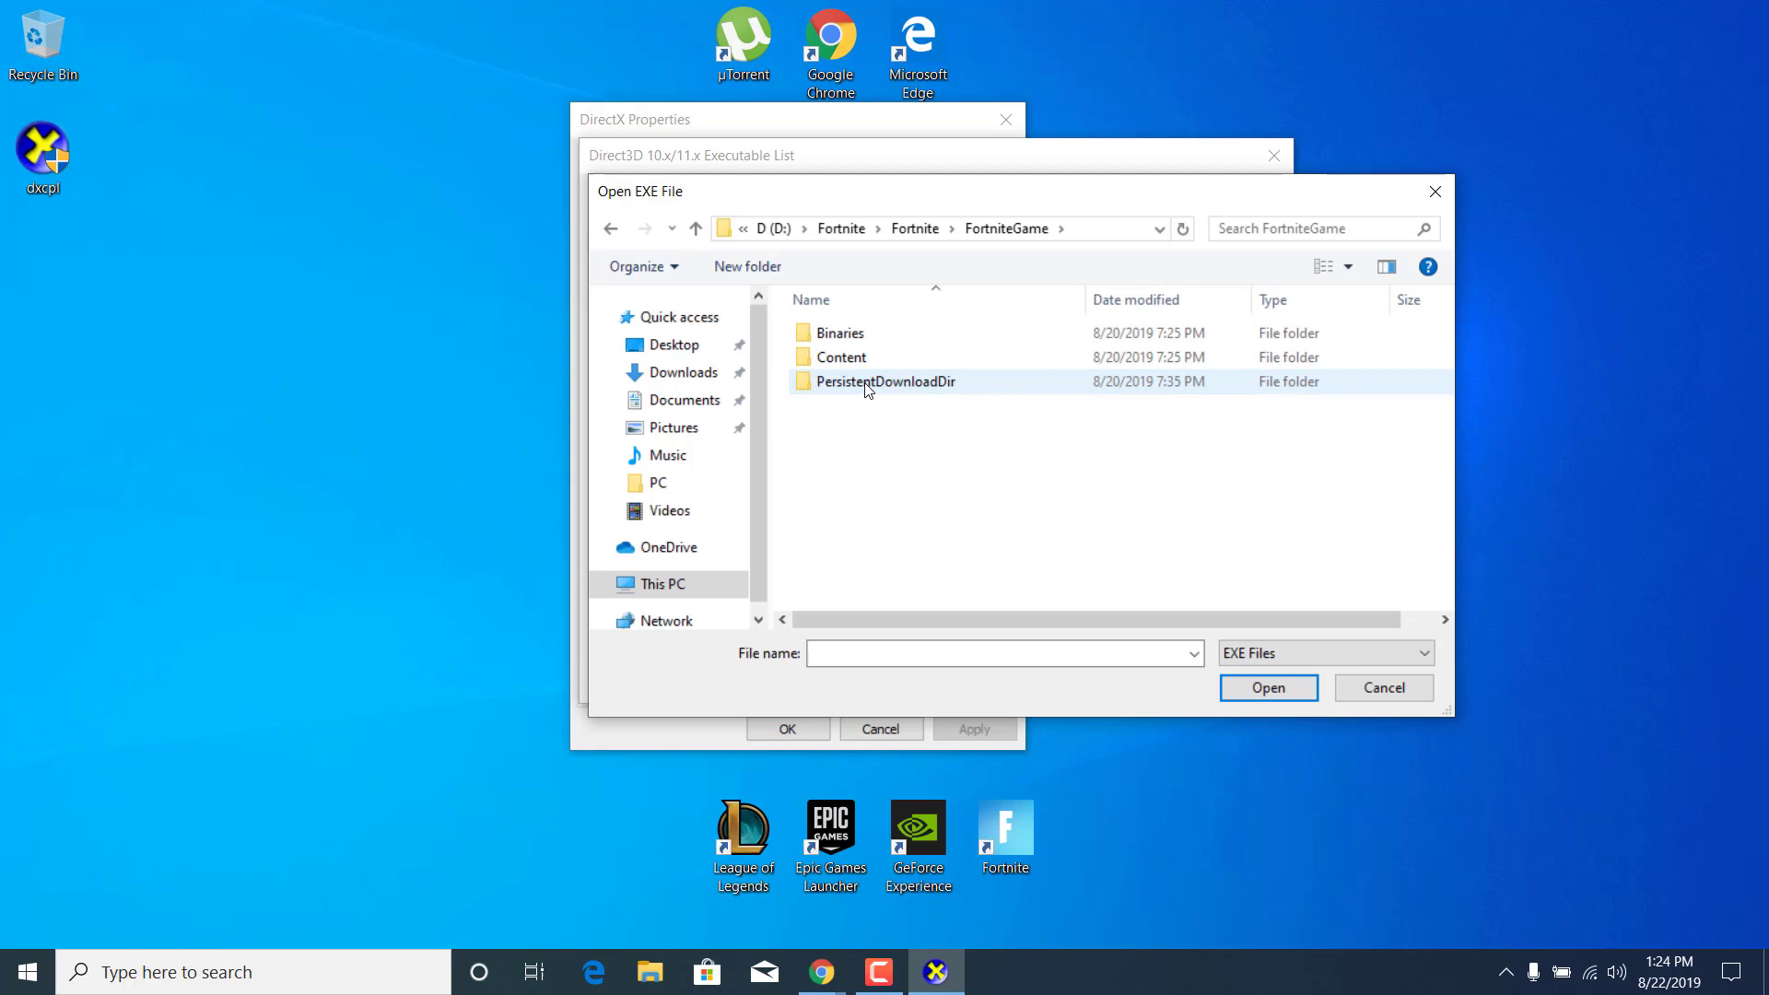
pyautogui.doubleClick(841, 335)
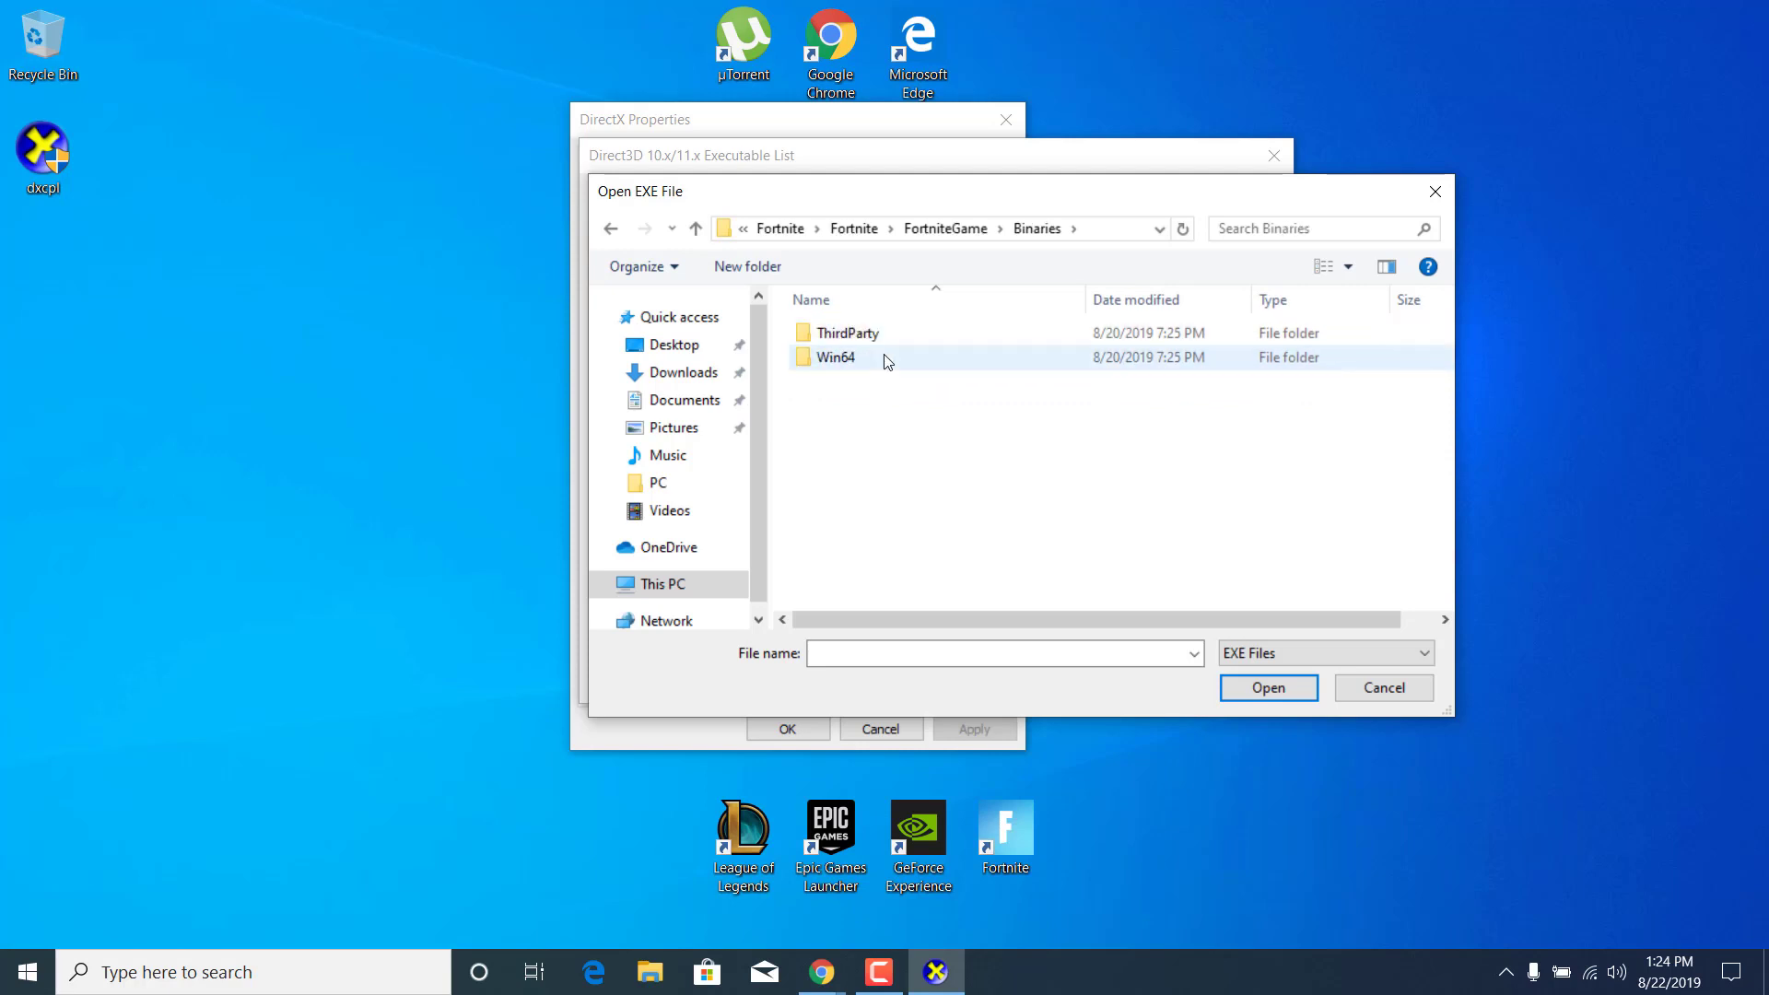
pyautogui.doubleClick(885, 358)
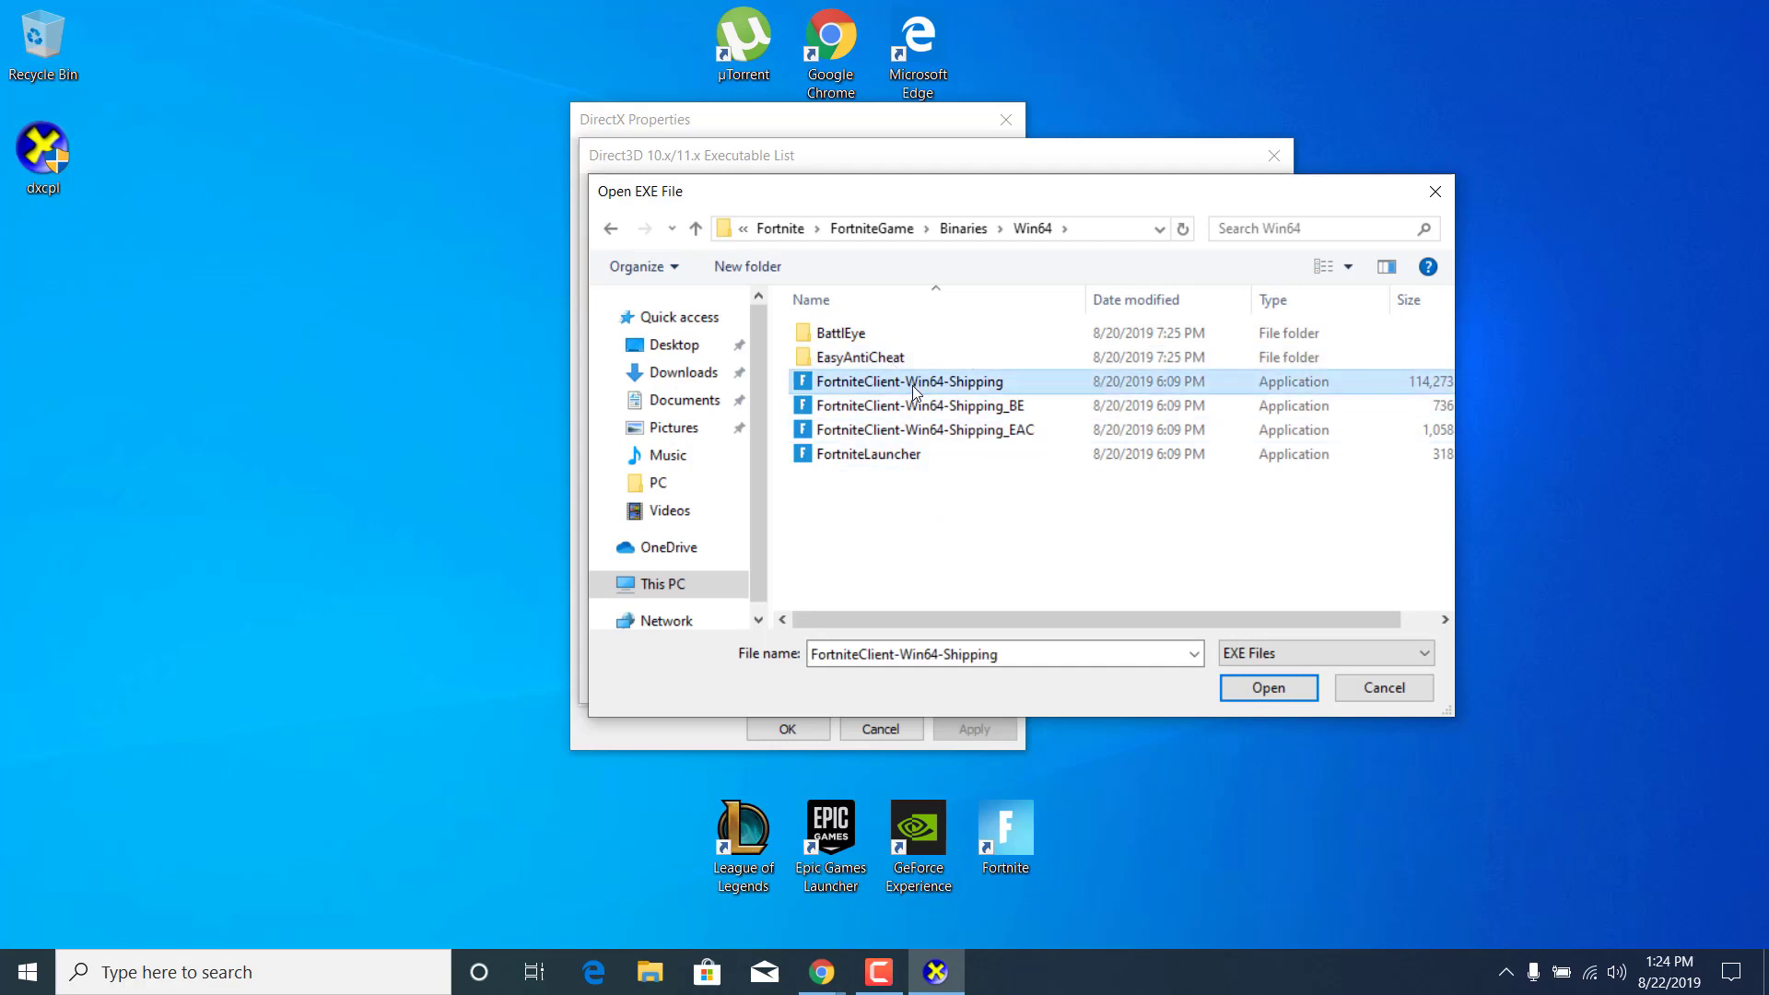
# Add FortniteClient-Win64-Shipping.exe and FortniteClient-Win64-Shipping_BE.exe to the executable list
pyautogui.click(915, 406)
pyautogui.click(908, 429)
pyautogui.click(891, 456)
pyautogui.click(876, 387)
pyautogui.click(1283, 688)
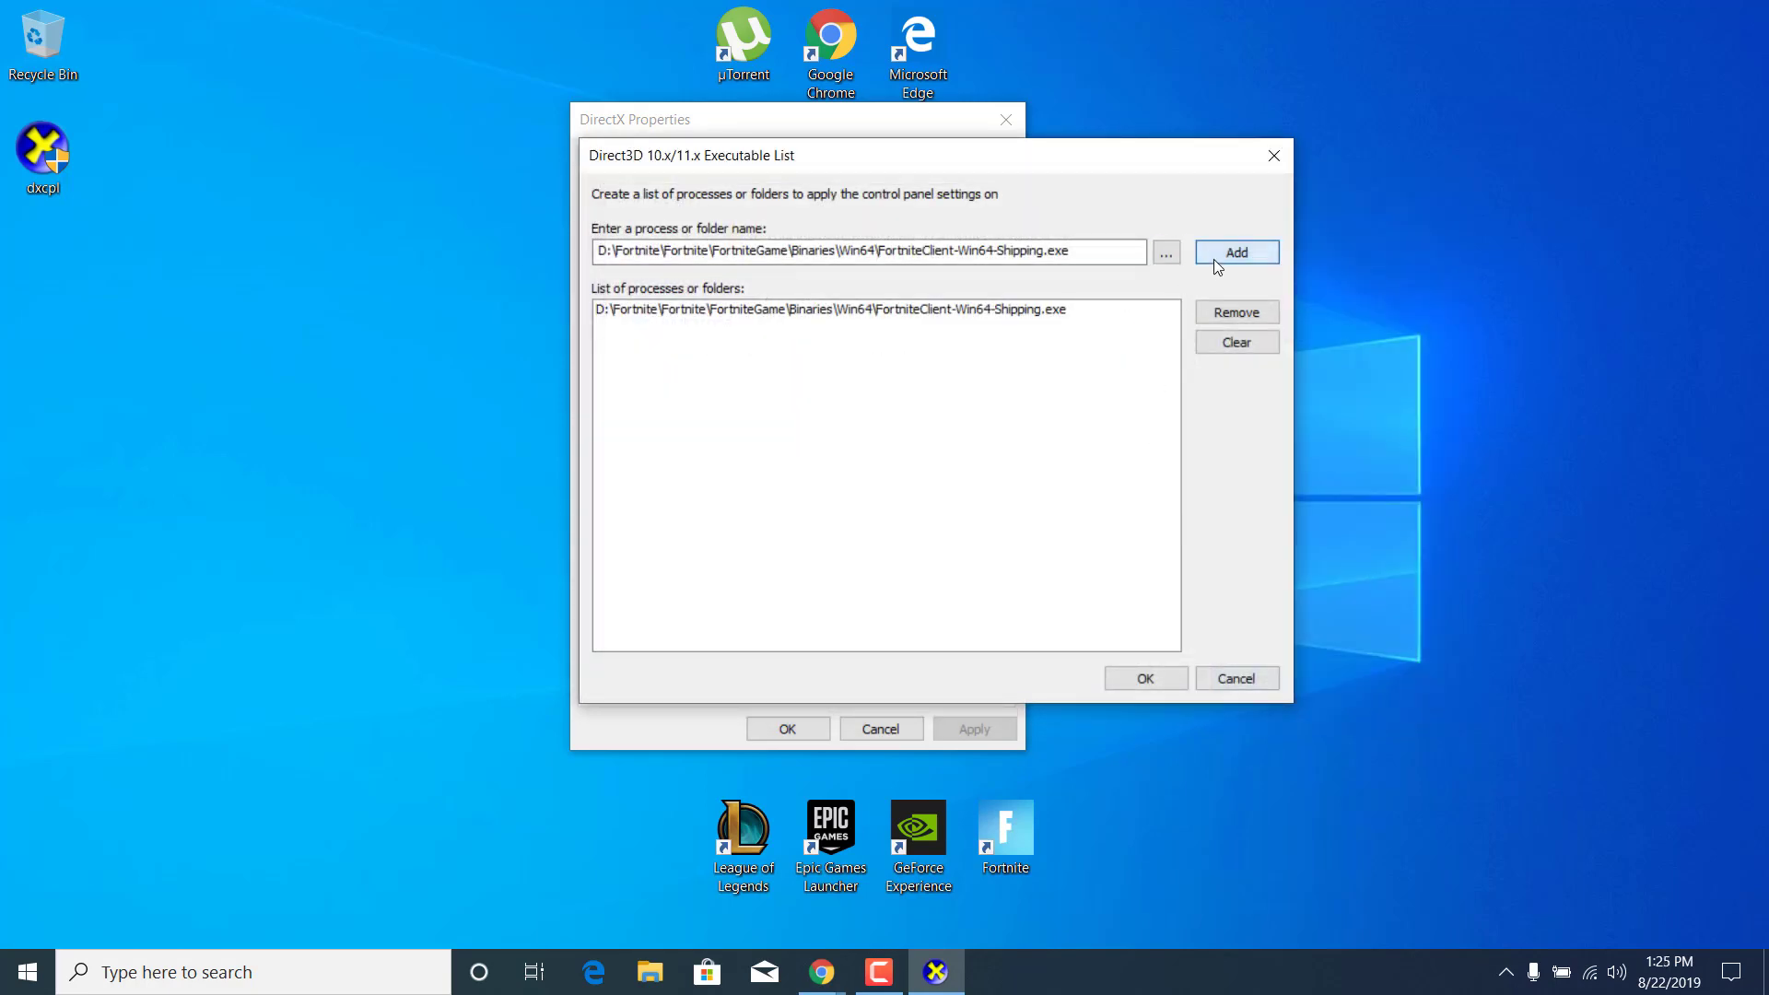
pyautogui.click(1167, 253)
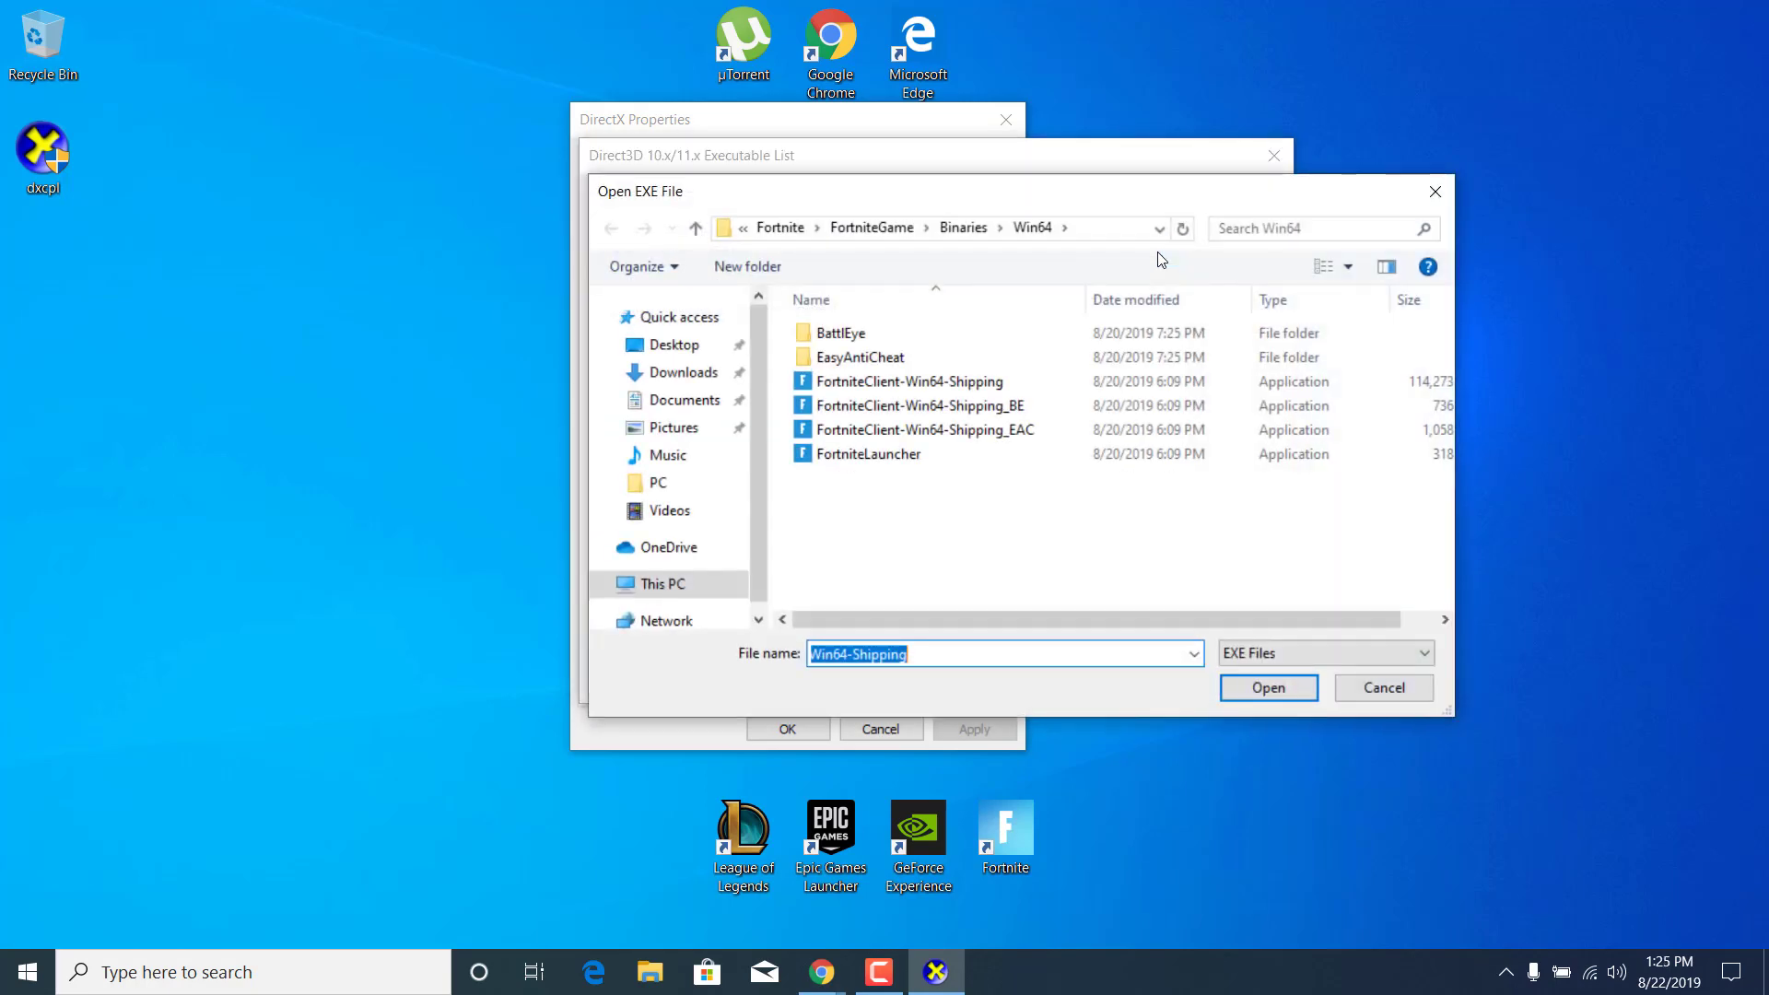
pyautogui.click(985, 414)
pyautogui.click(1265, 687)
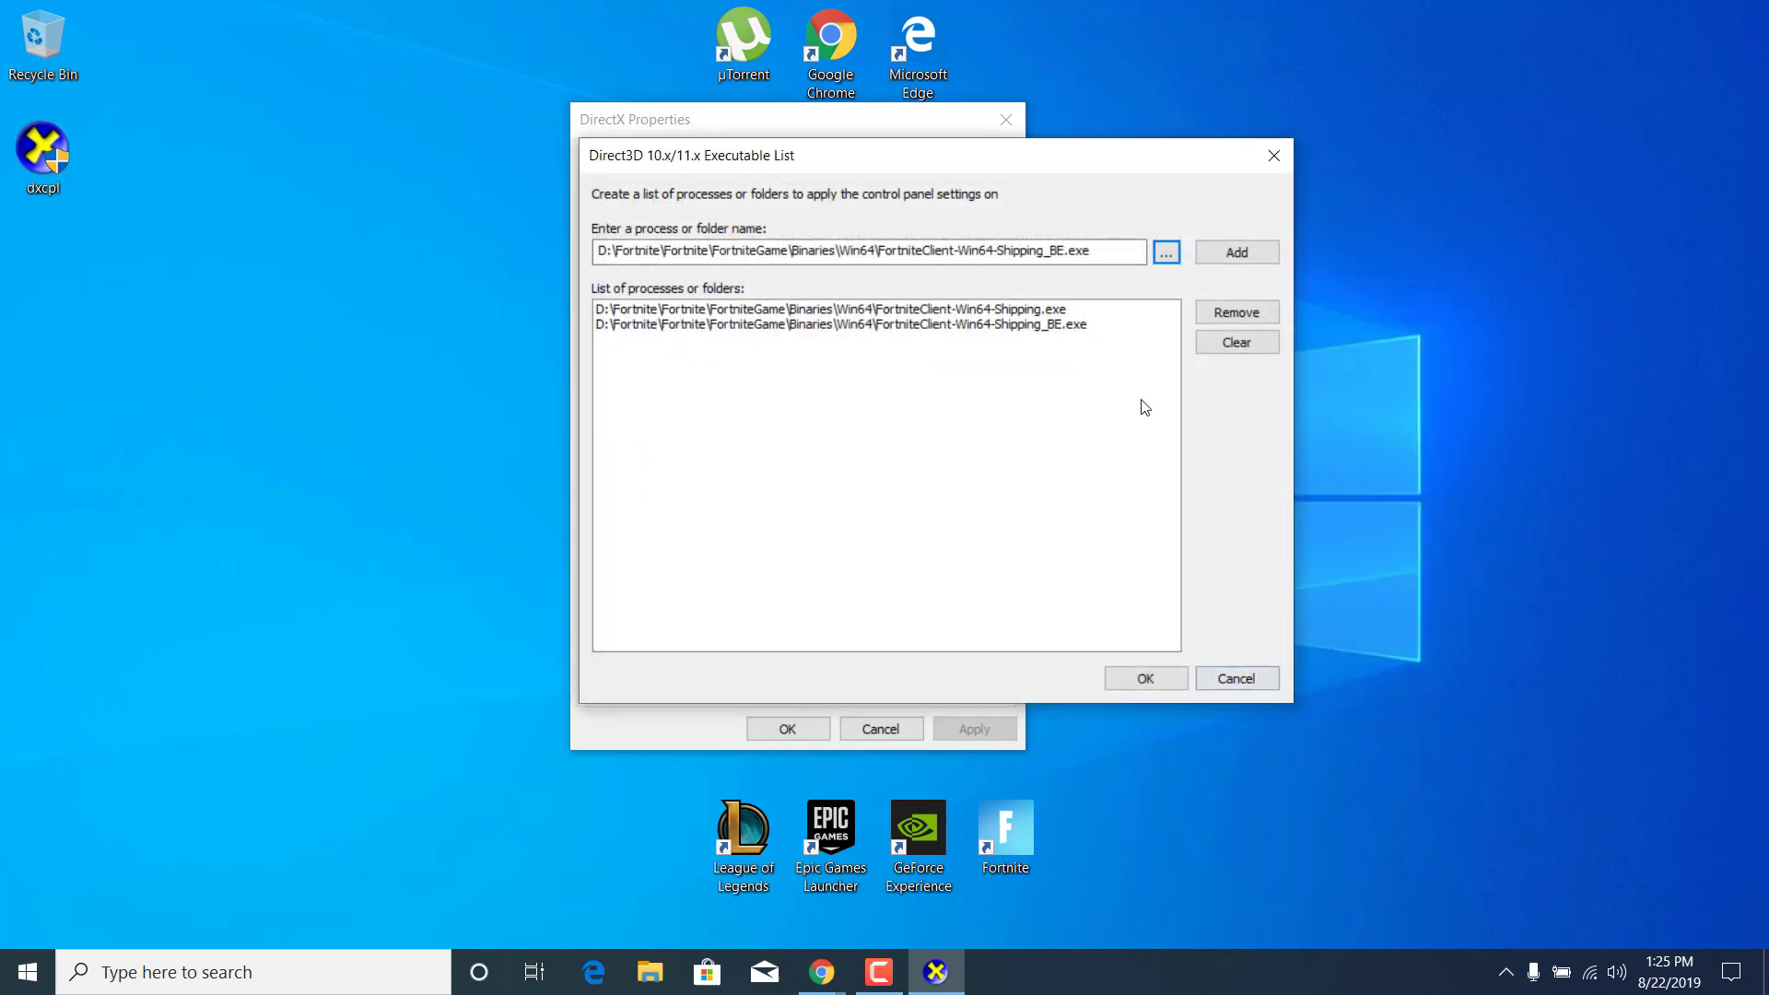
# Add FortniteClient-Win64-Shipping_EAC.exe and FortniteLauncher.exe to the executable list
pyautogui.click(1166, 253)
pyautogui.click(1157, 430)
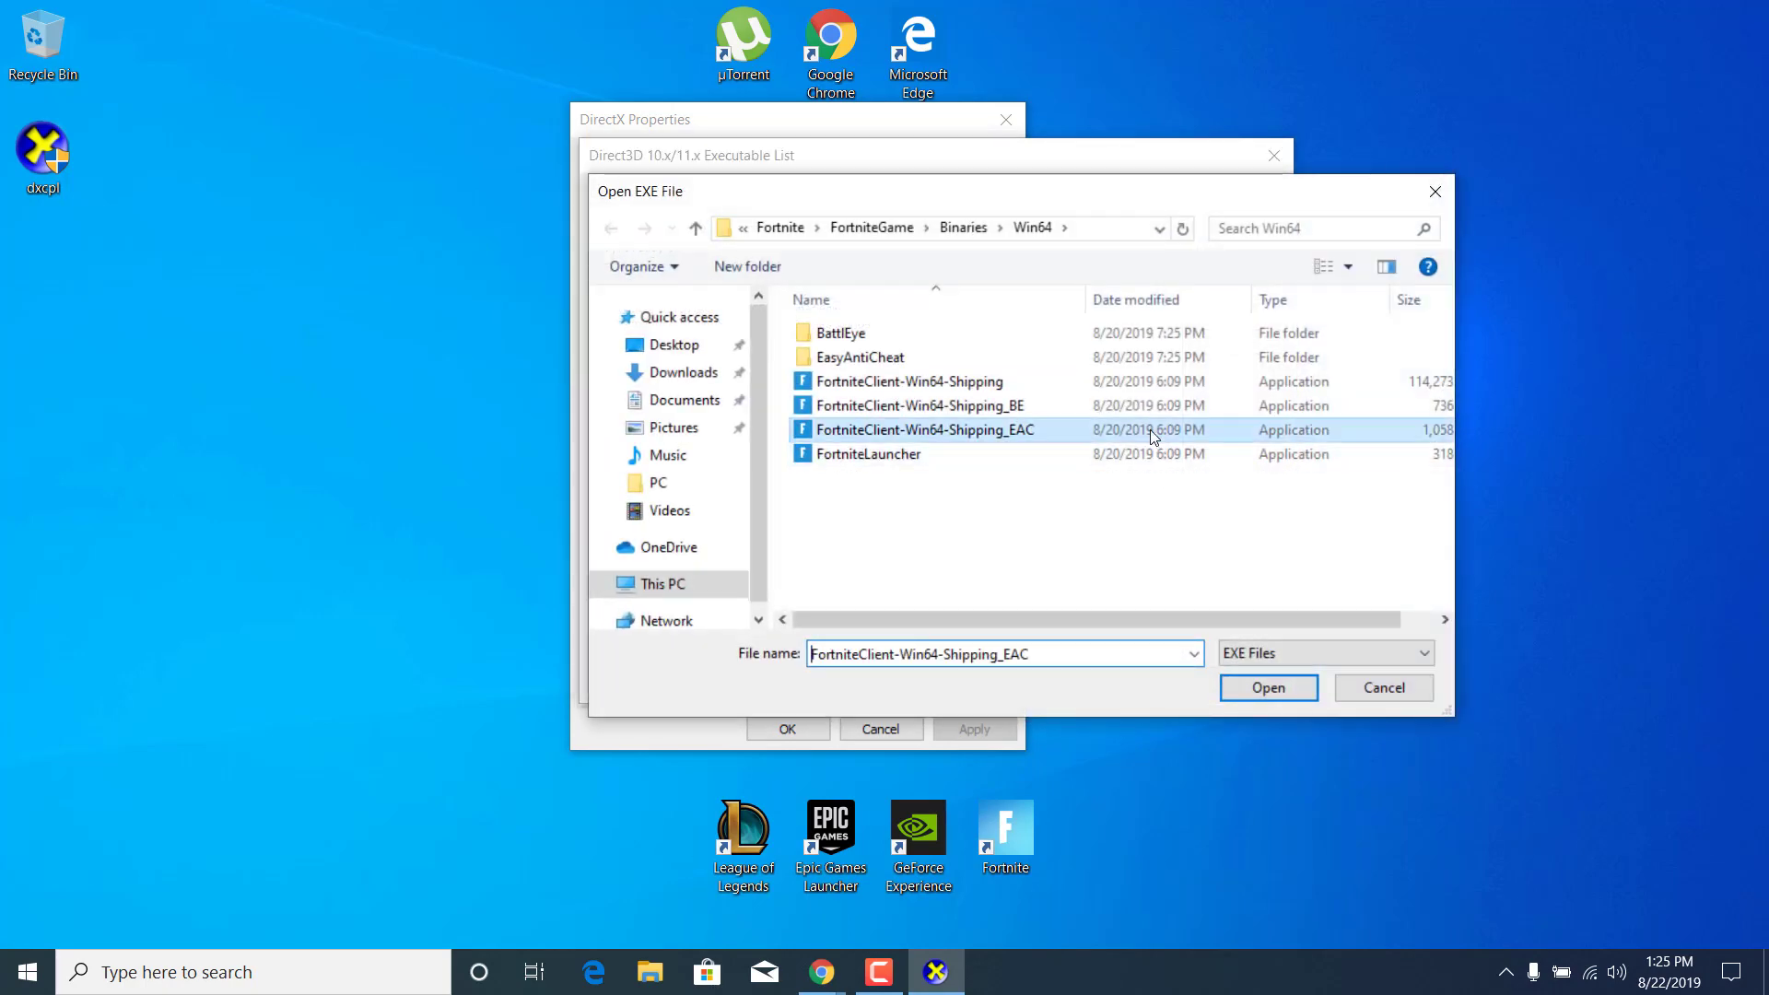
pyautogui.click(1243, 691)
pyautogui.click(1164, 254)
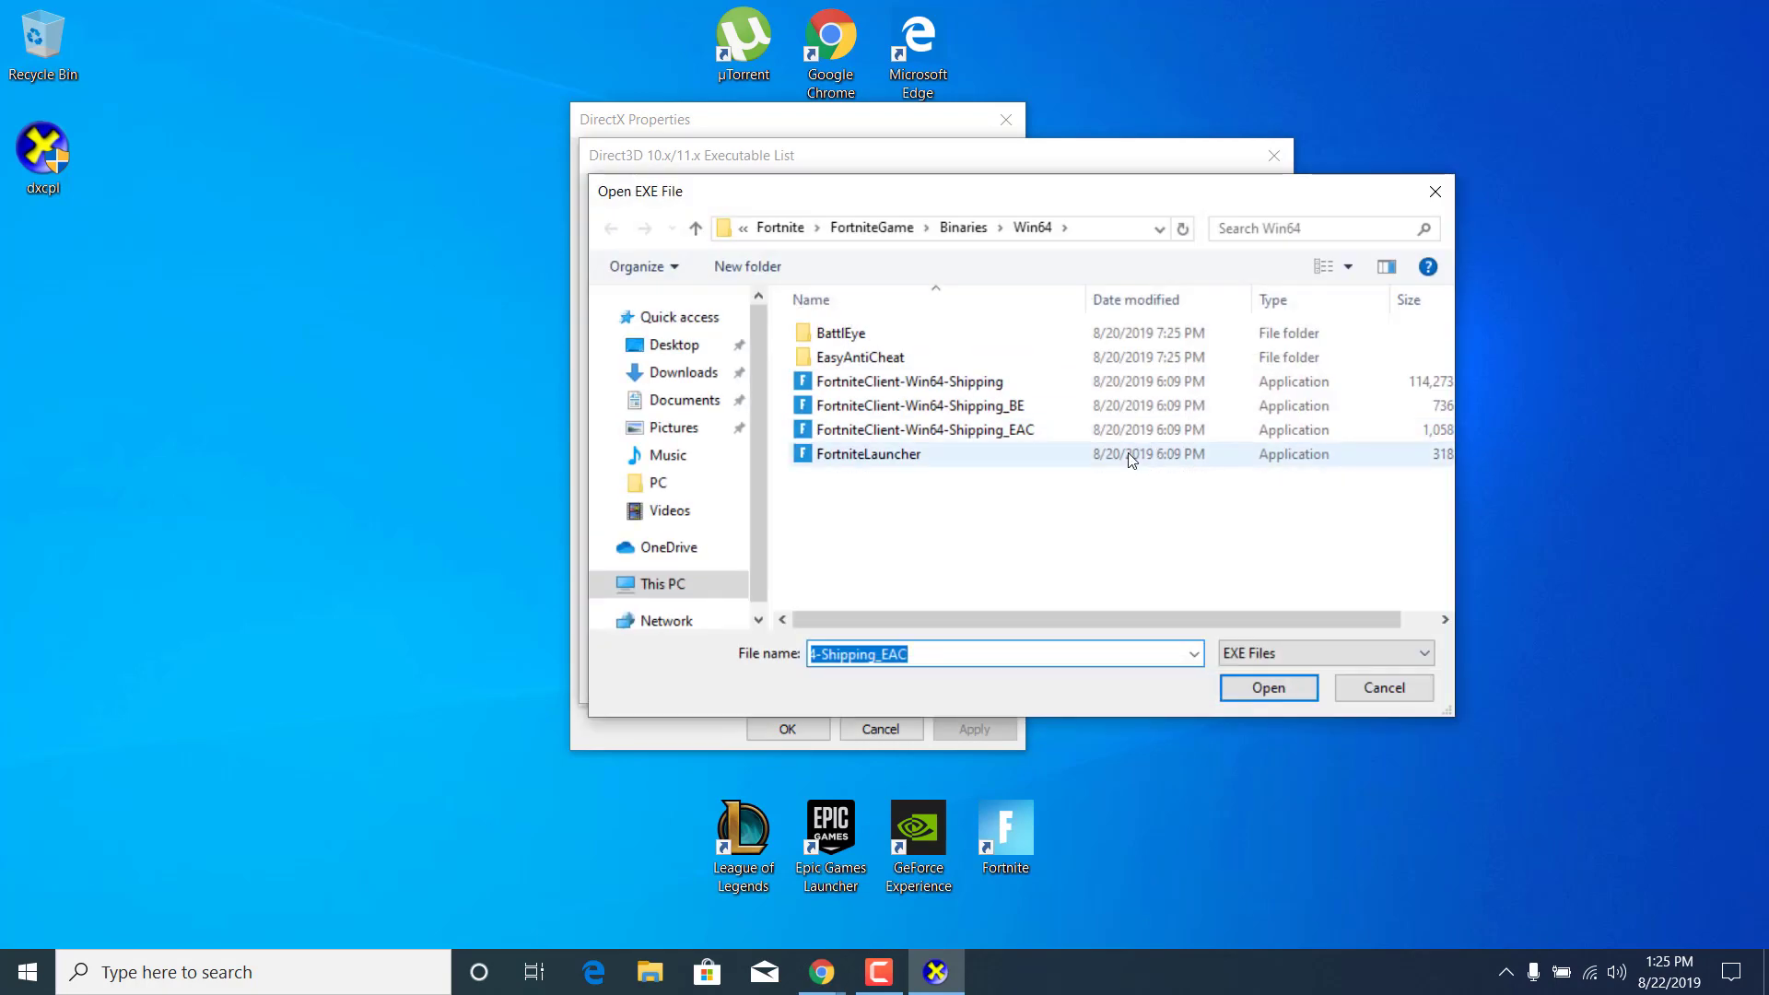
pyautogui.click(1132, 455)
pyautogui.click(1262, 687)
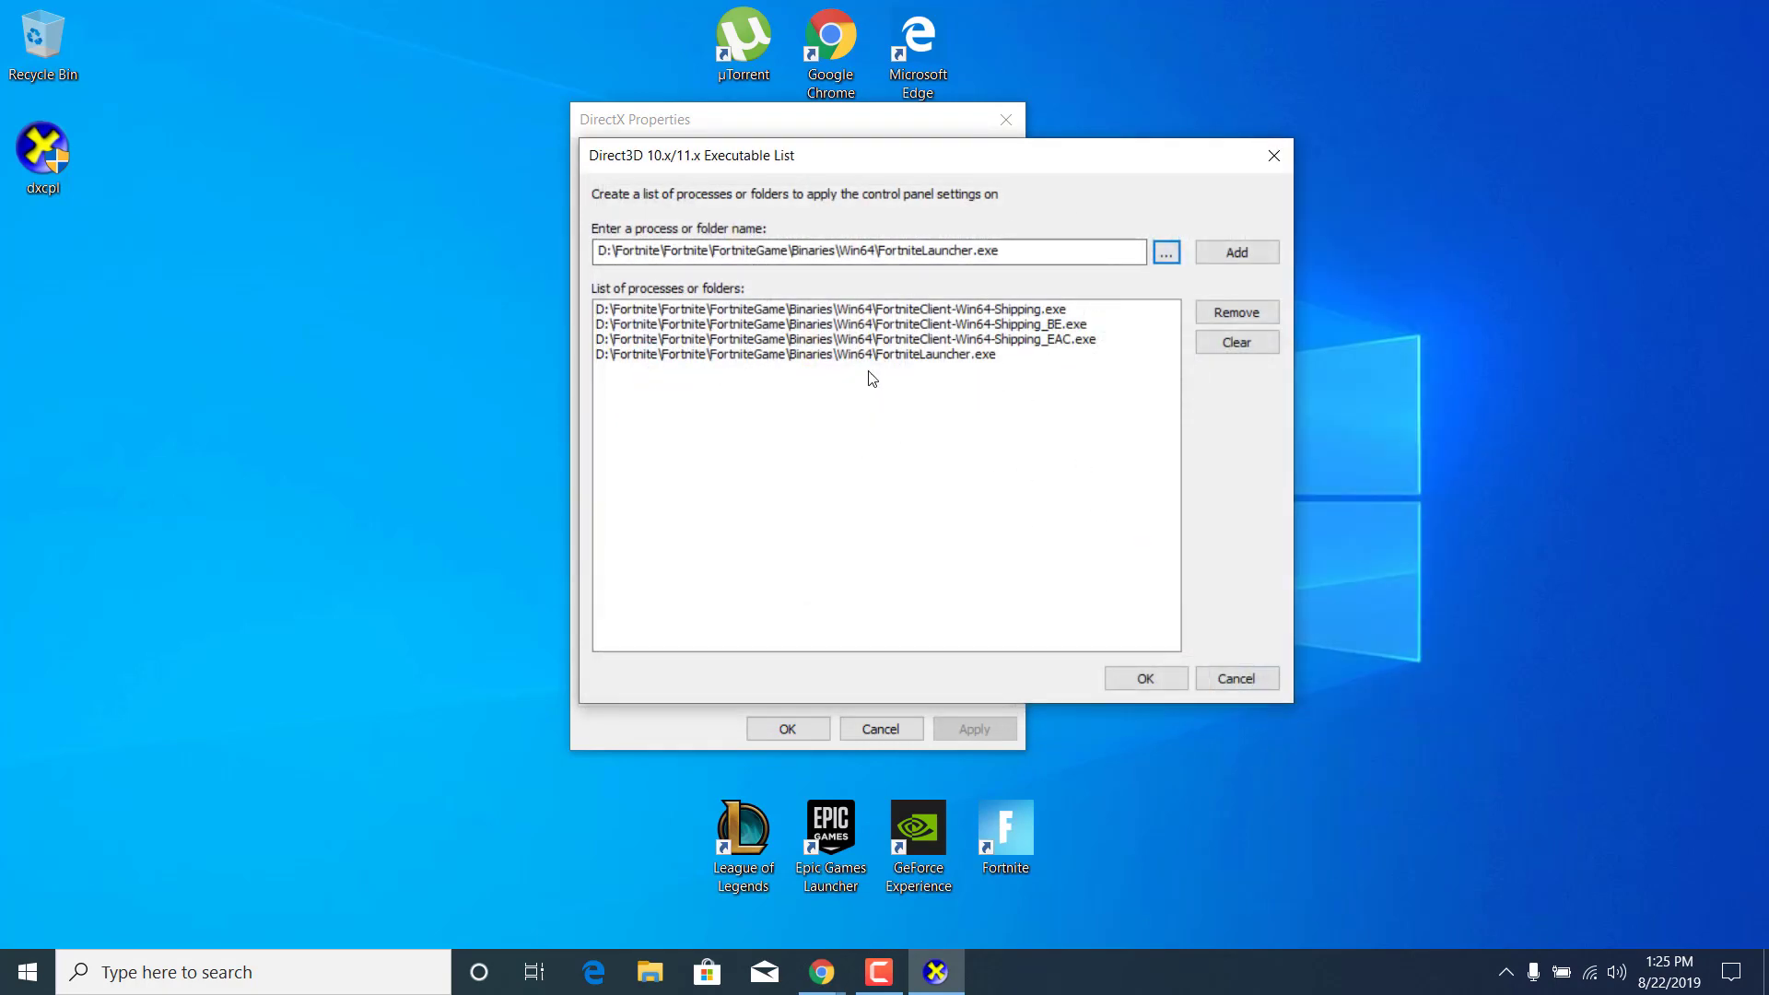
# Save the four-executable list, set Debug Layer to Force On and feature level limit to 11_1, then apply
pyautogui.click(1126, 681)
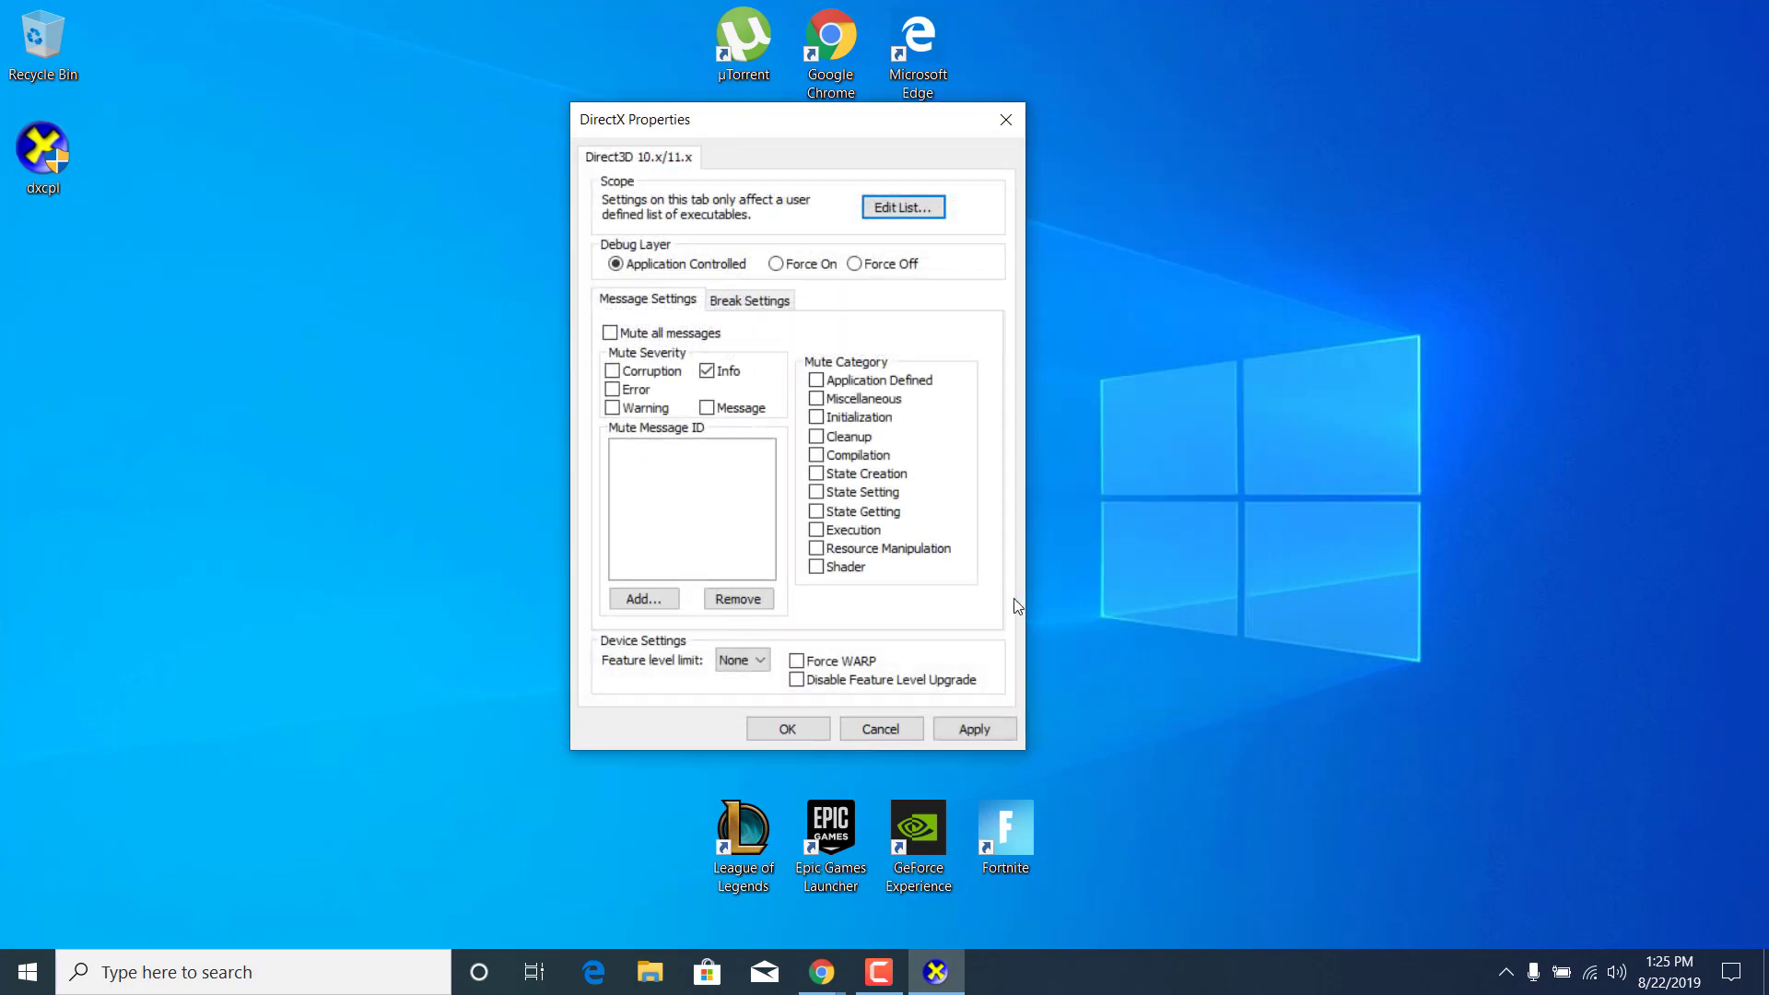
pyautogui.click(789, 266)
pyautogui.click(745, 661)
pyautogui.click(743, 783)
pyautogui.click(967, 730)
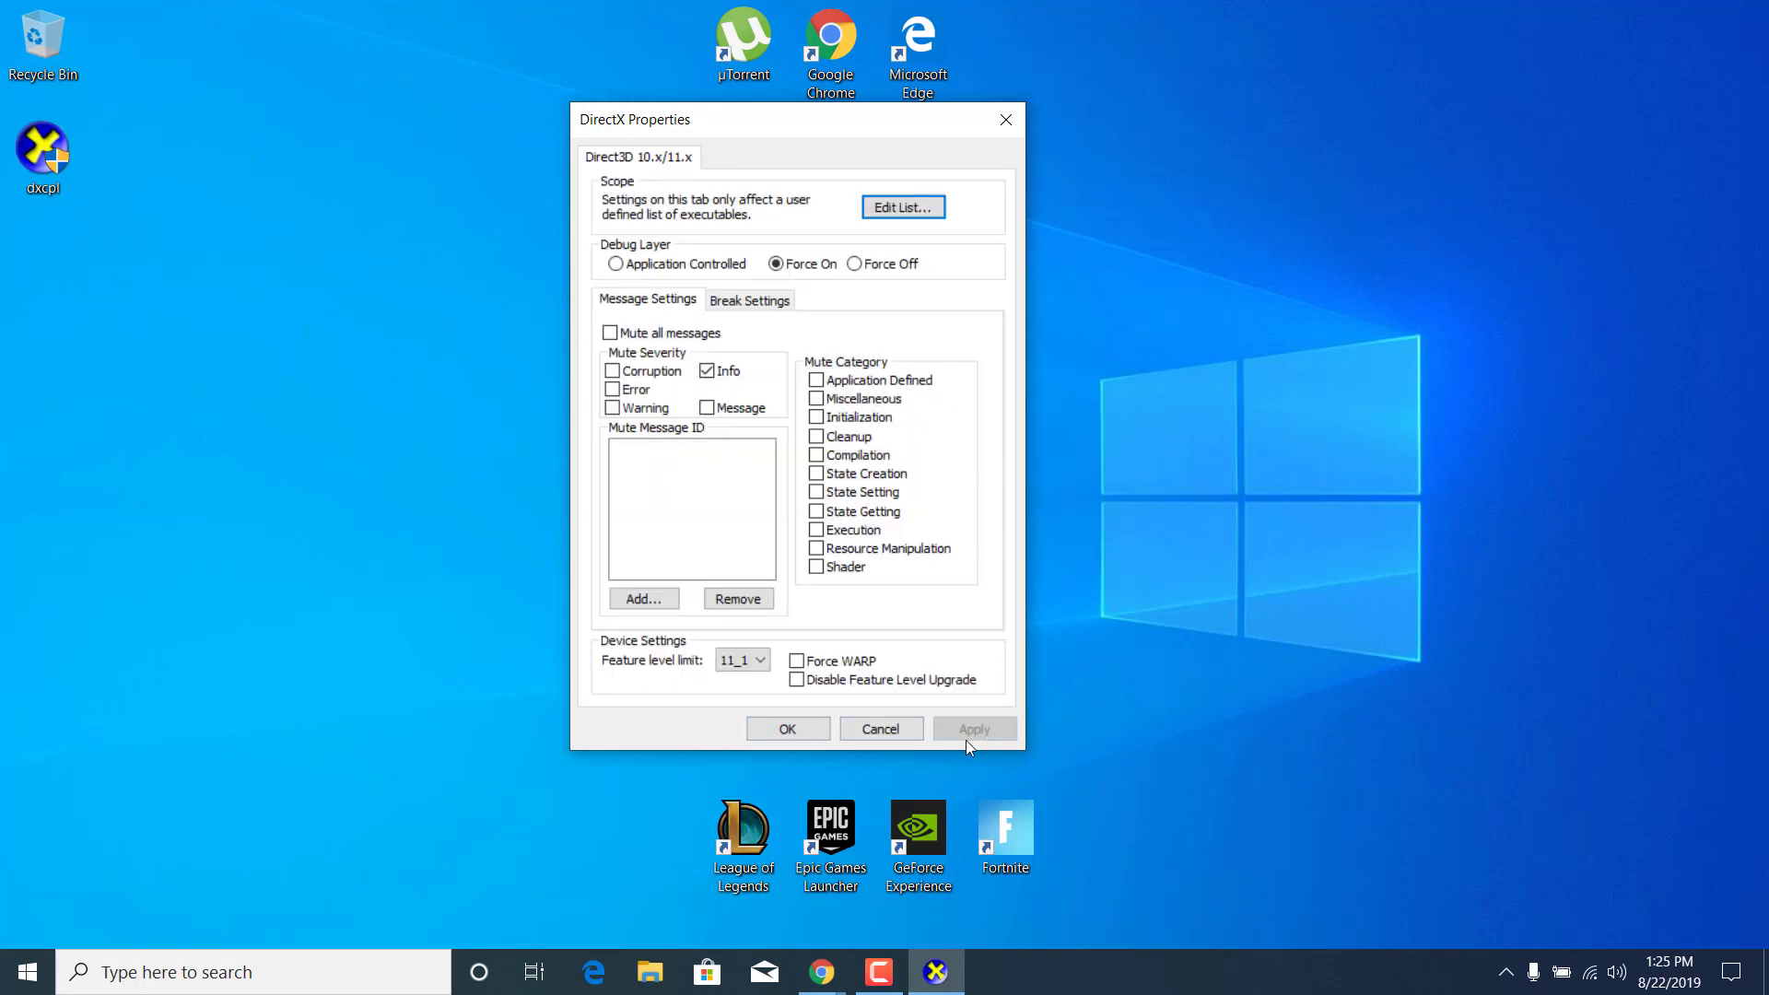
pyautogui.click(819, 729)
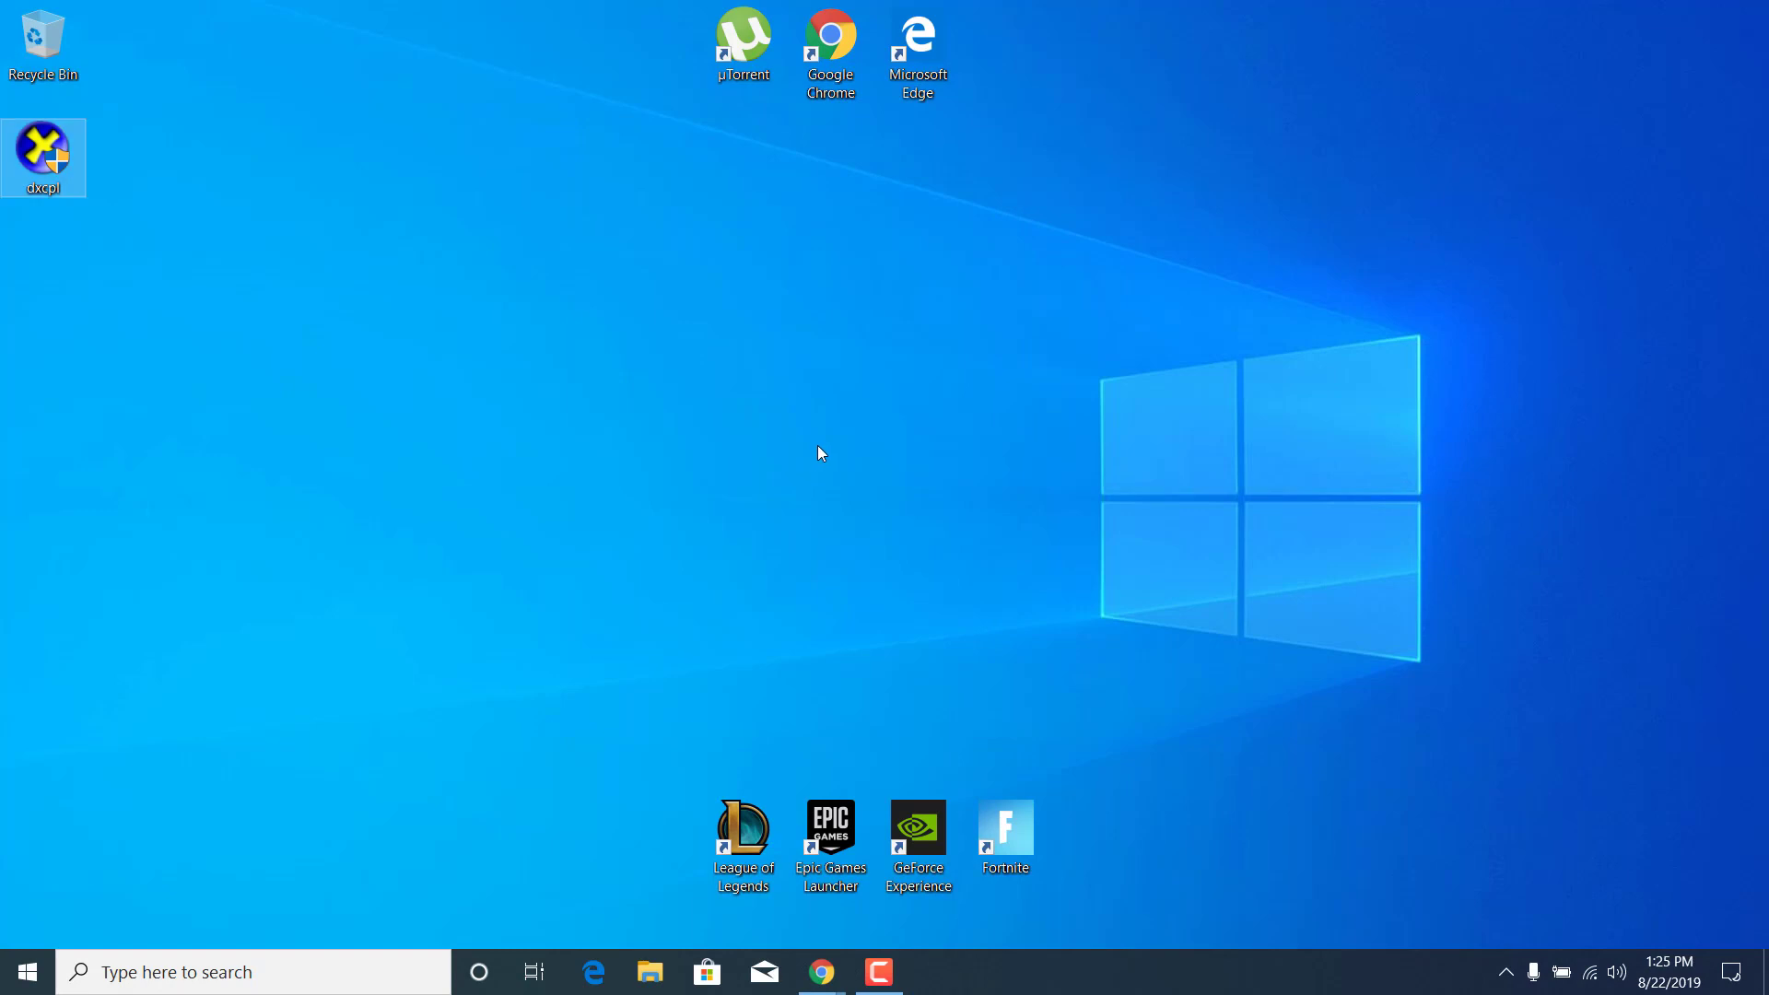